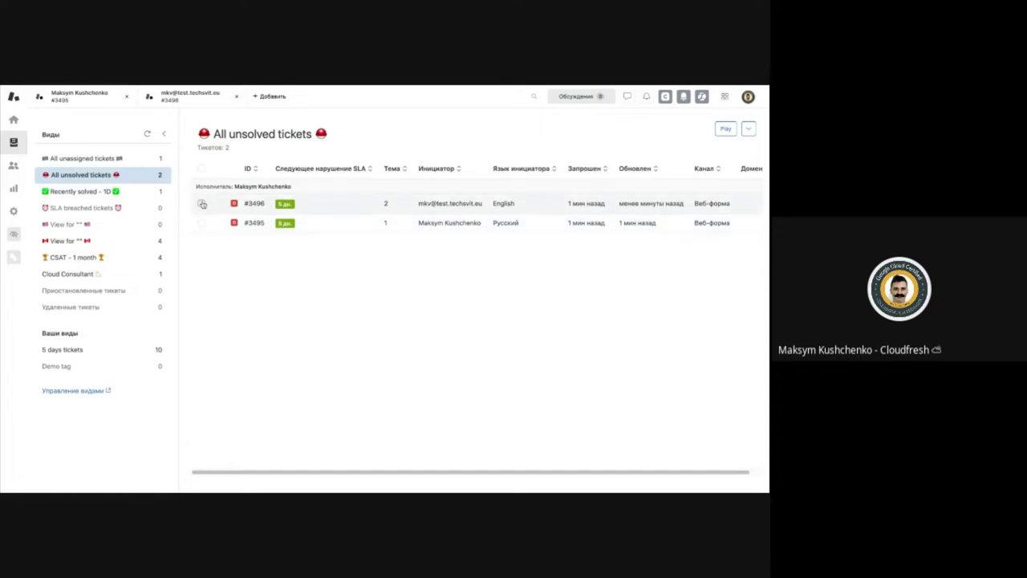
Select both tickets in the All unsolved tickets view and open them for bulk editing
click(201, 203)
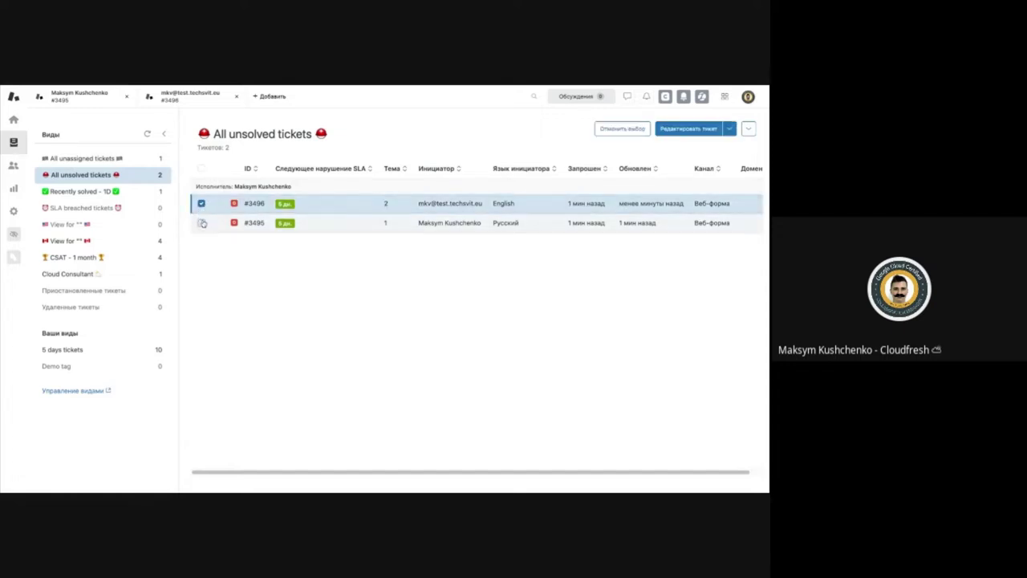
click(201, 223)
click(202, 169)
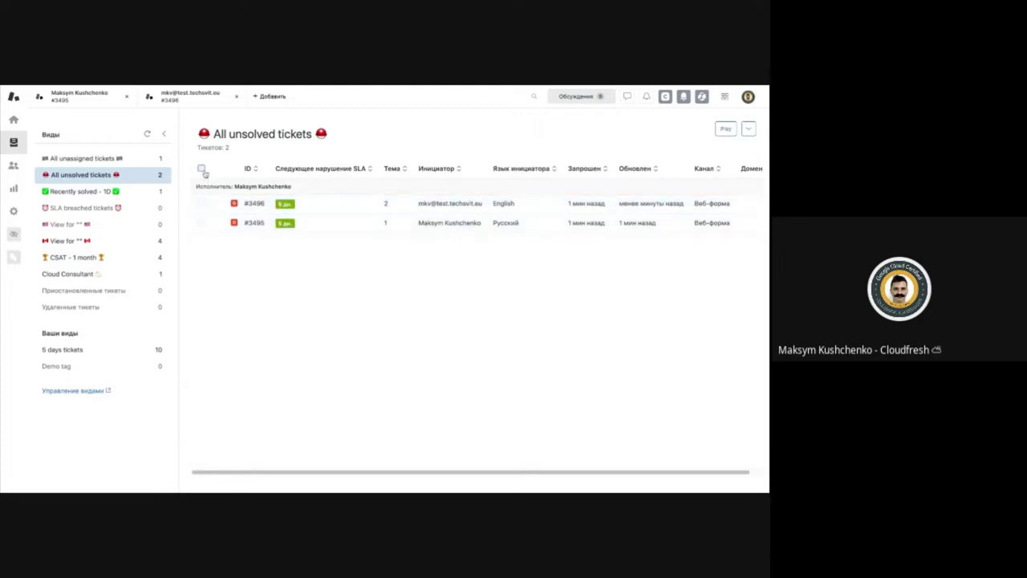
click(201, 168)
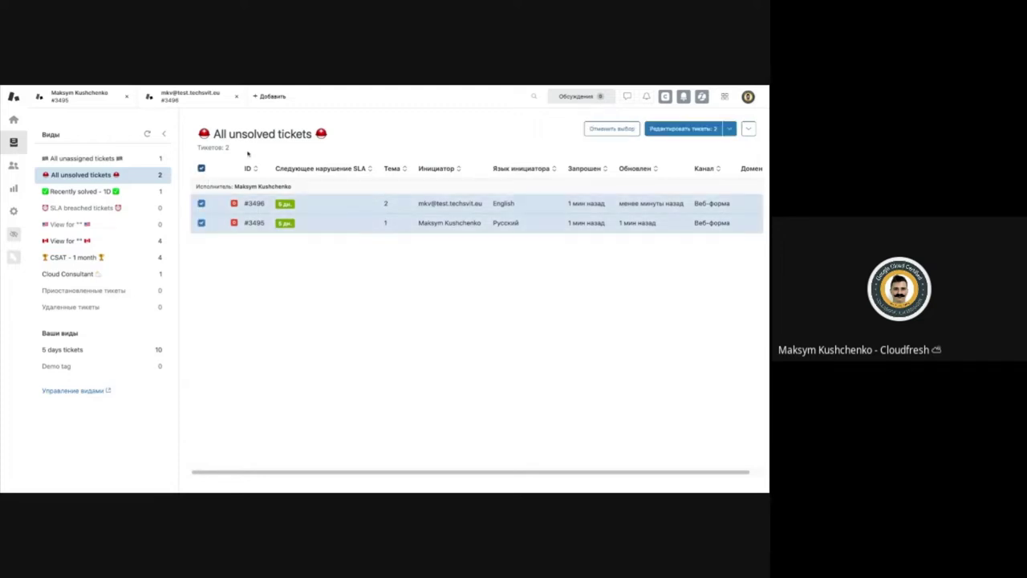
click(690, 131)
Examine the fields available in the bulk update form, including form, assignee, brand, tags, type, priority and the custom fields
click(353, 252)
scroll(294, 268, down, 3)
scroll(293, 269, up, 3)
click(294, 266)
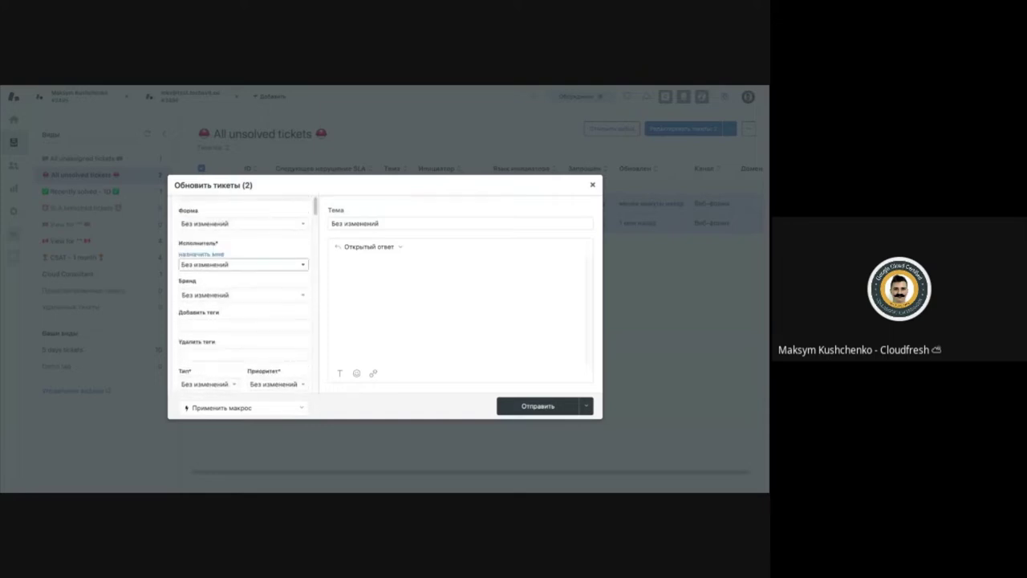
scroll(294, 265, down, 1)
scroll(294, 266, up, 1)
scroll(251, 226, down, 5)
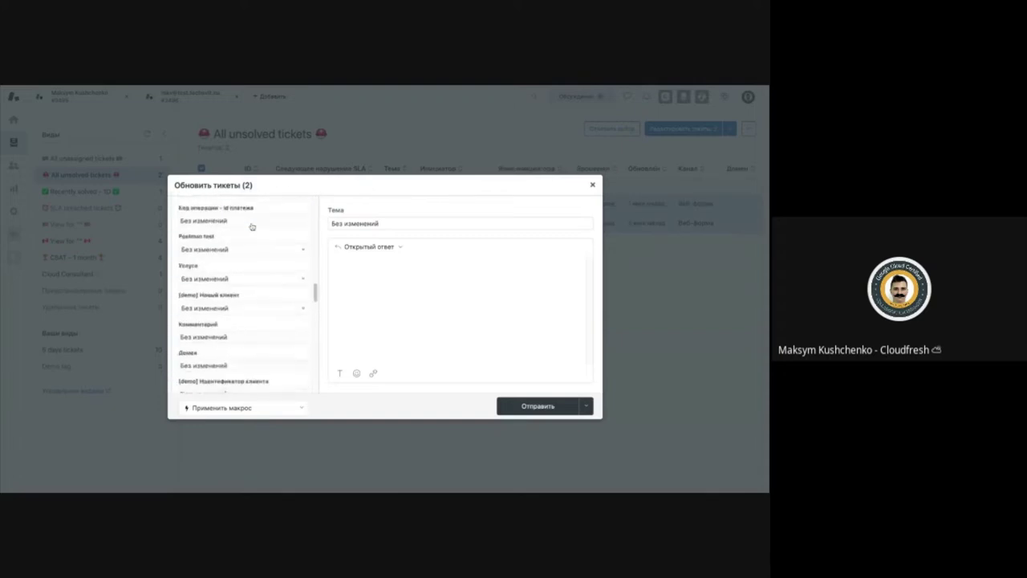
scroll(244, 294, up, 5)
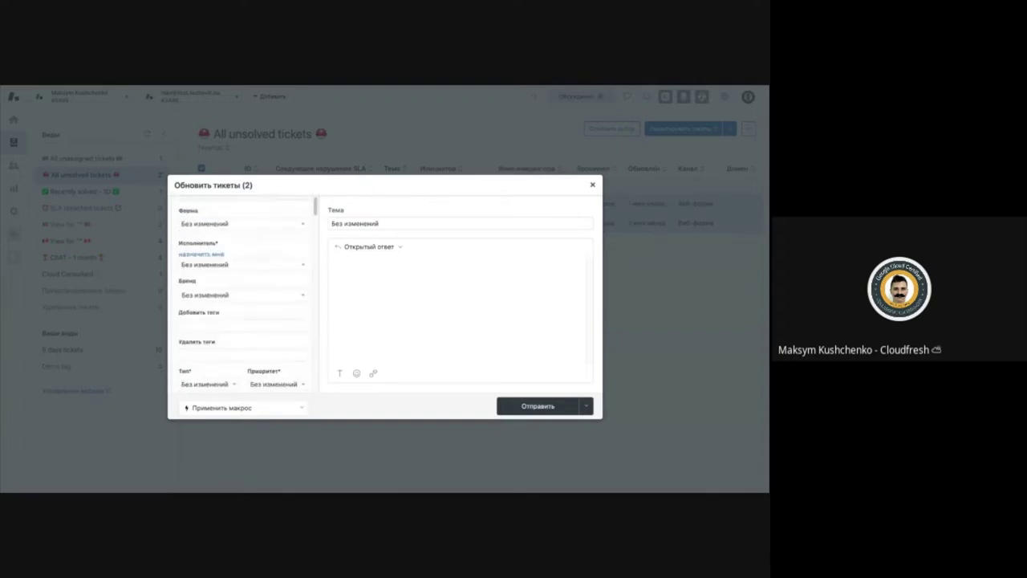
scroll(245, 295, down, 3)
scroll(244, 294, up, 3)
scroll(250, 240, down, 1)
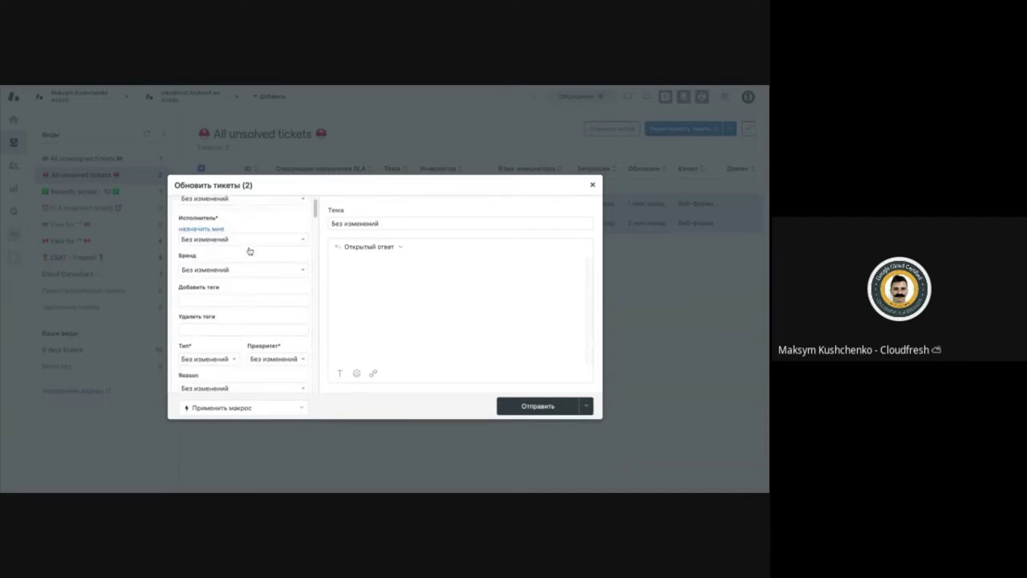
scroll(249, 251, up, 1)
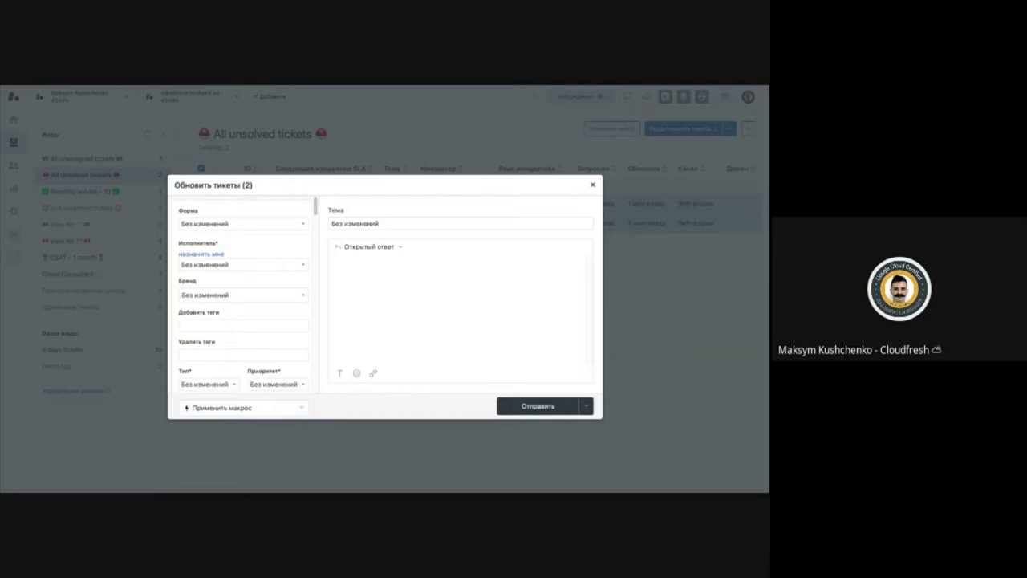
scroll(250, 251, down, 1)
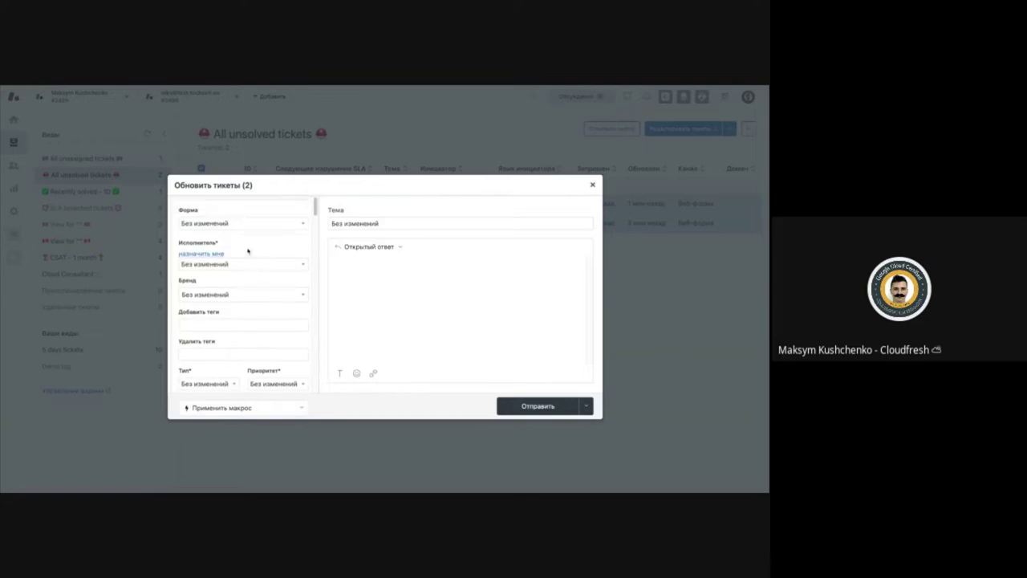
Set the form to Cloudfresh Standard [prod] and the brand to Retail for both tickets
click(219, 225)
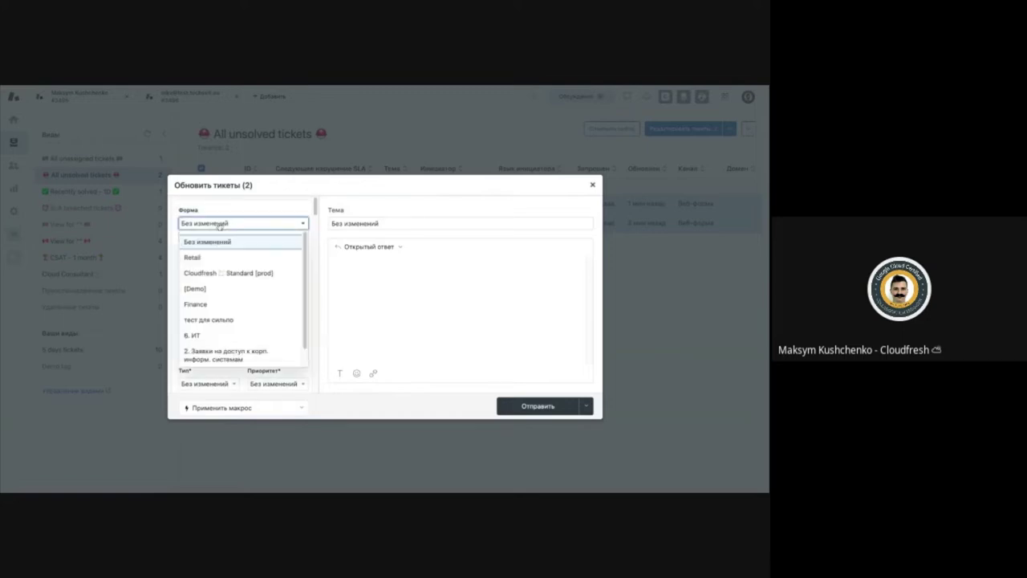
click(220, 272)
scroll(280, 237, down, 2)
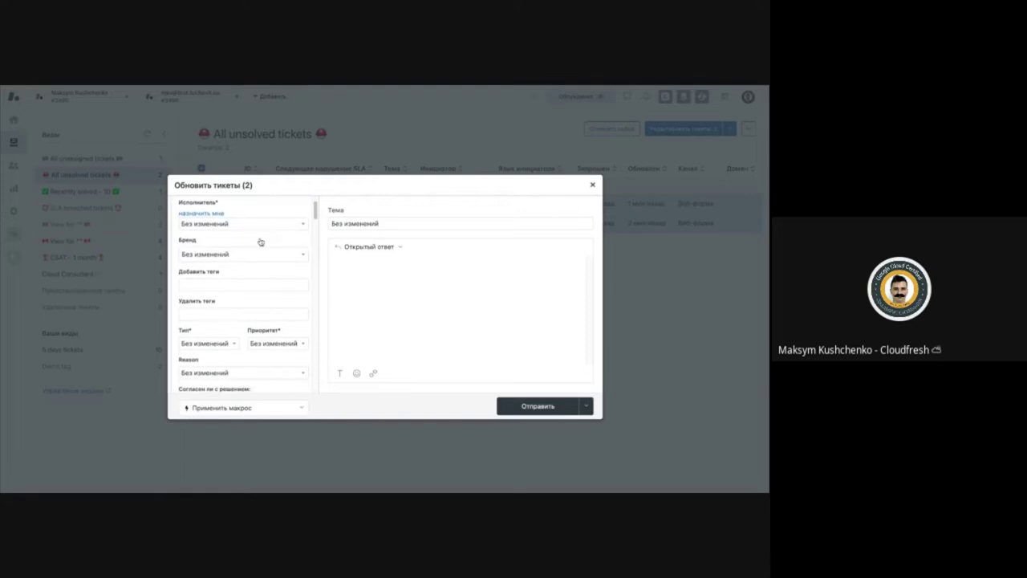
click(238, 252)
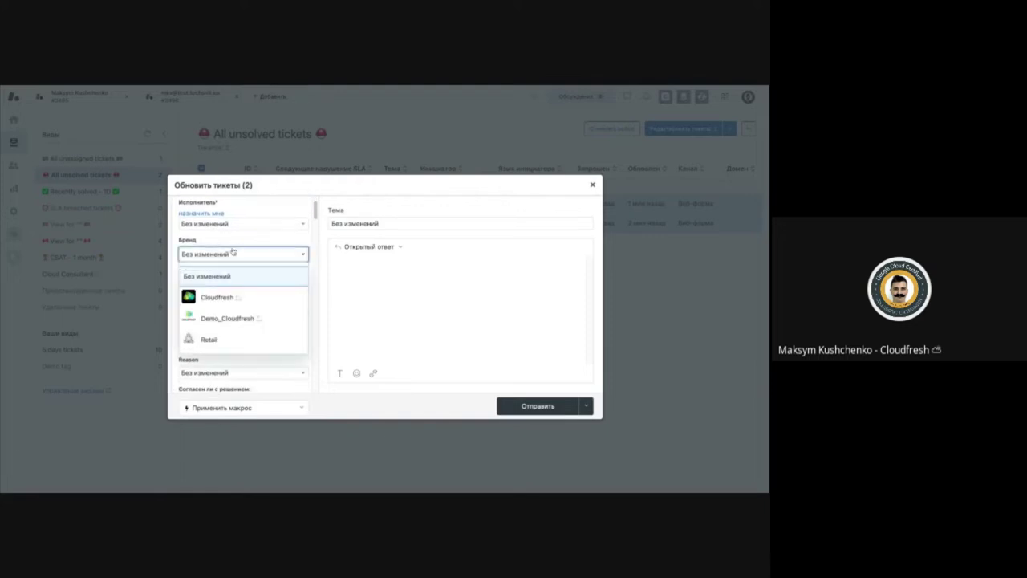
click(216, 336)
Find the Домен field among the custom fields and set it to test.techsvit.eu
scroll(212, 265, down, 2)
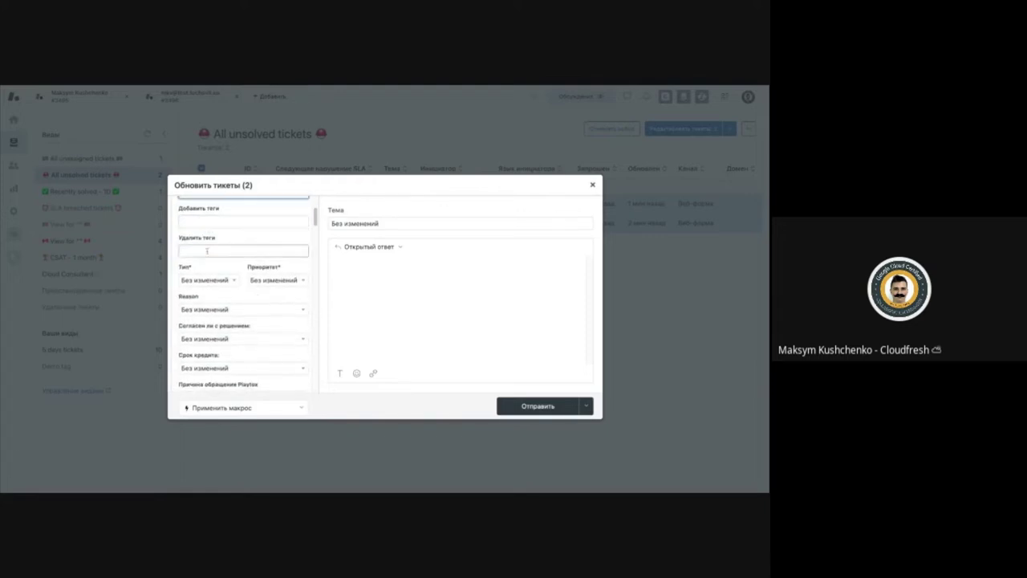
scroll(251, 284, down, 3)
scroll(251, 285, down, 5)
scroll(251, 285, down, 5)
scroll(243, 297, down, 1)
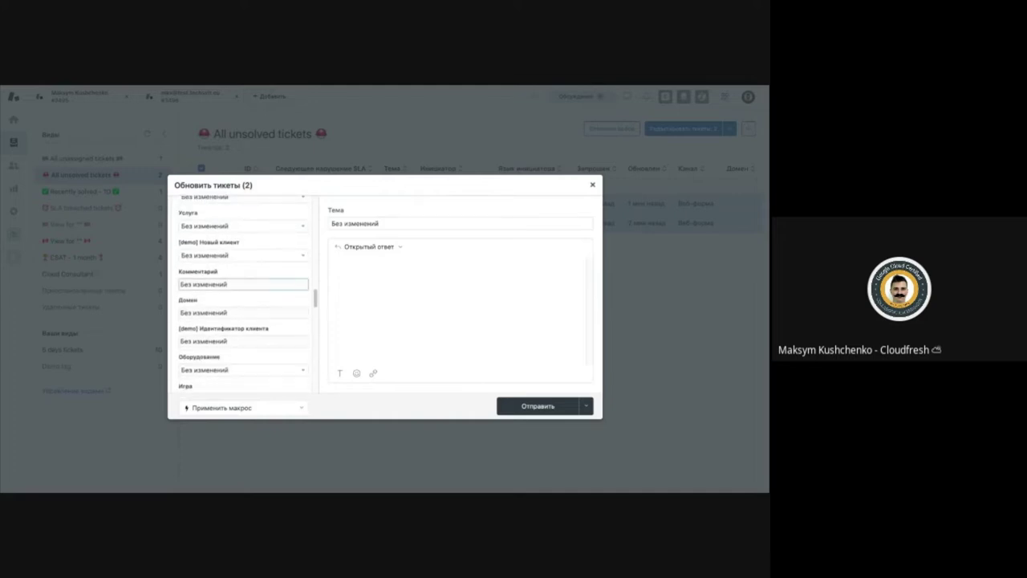
text(дом)
scroll(227, 280, down, 6)
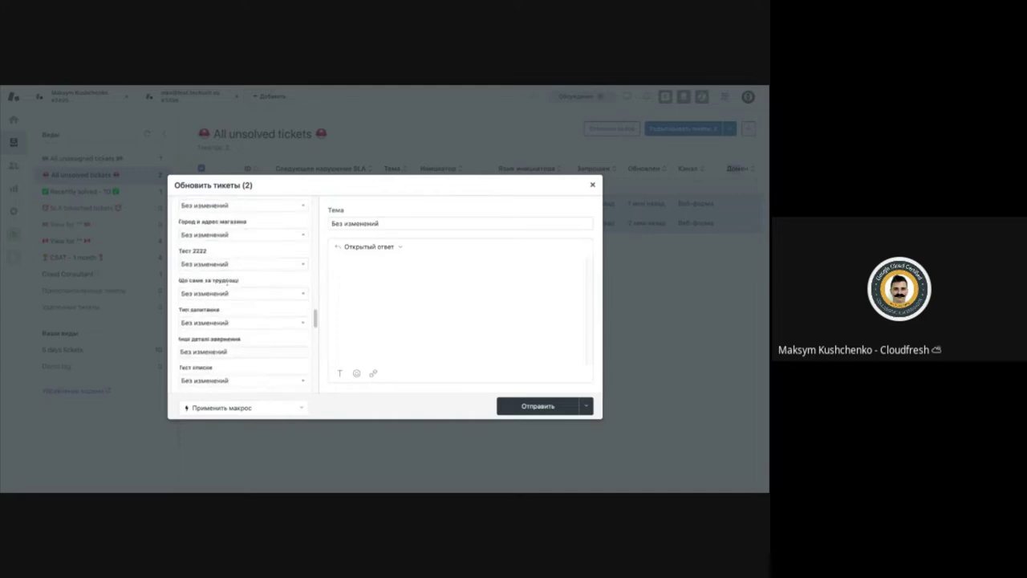
scroll(227, 281, down, 8)
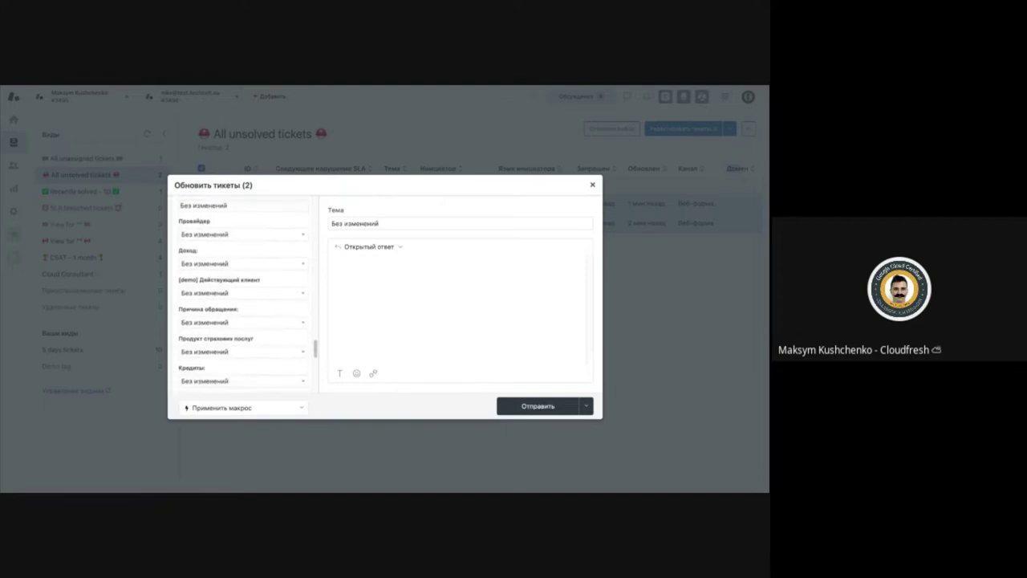
scroll(227, 281, down, 1)
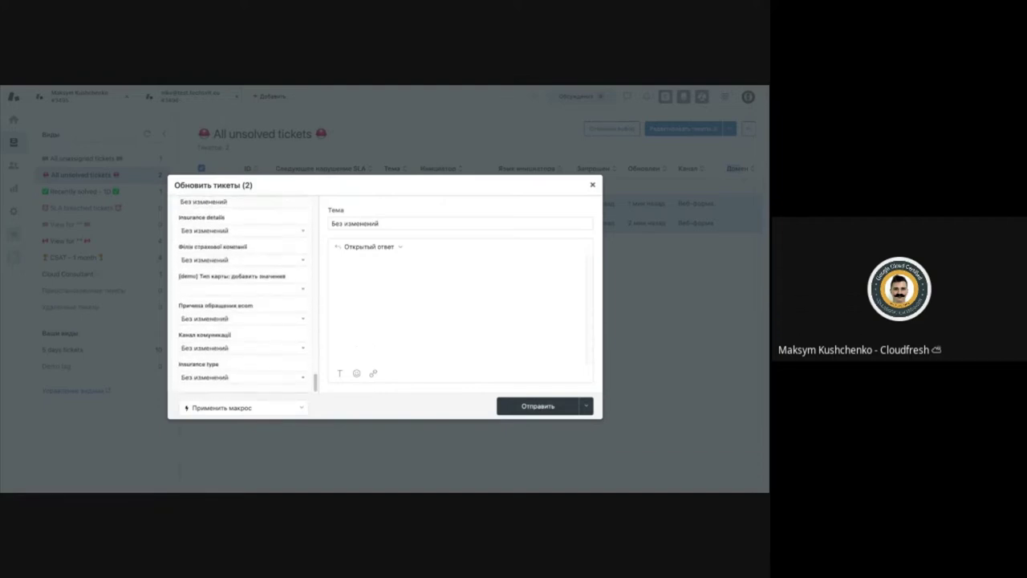
scroll(241, 337, up, 8)
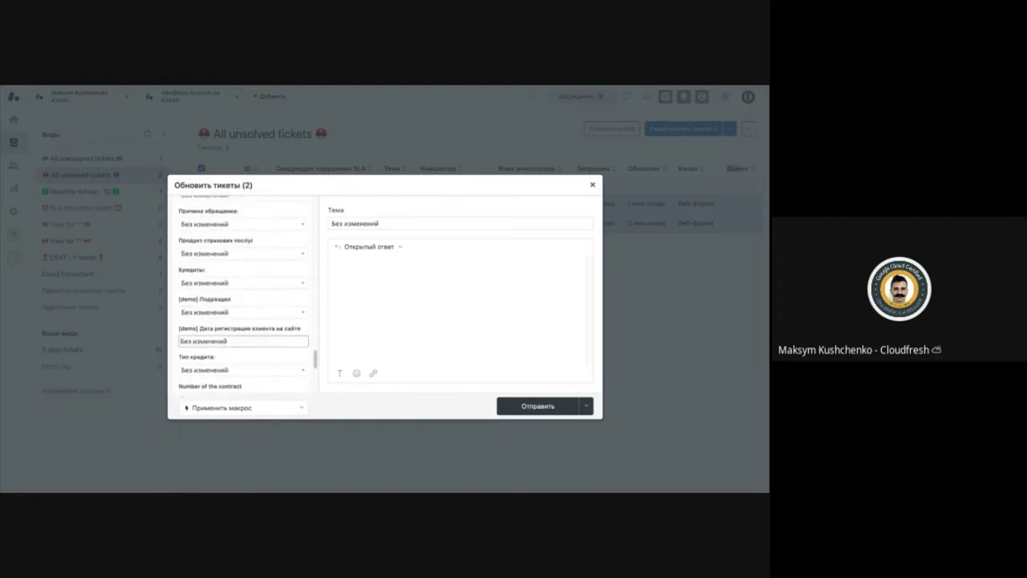
scroll(241, 336, up, 8)
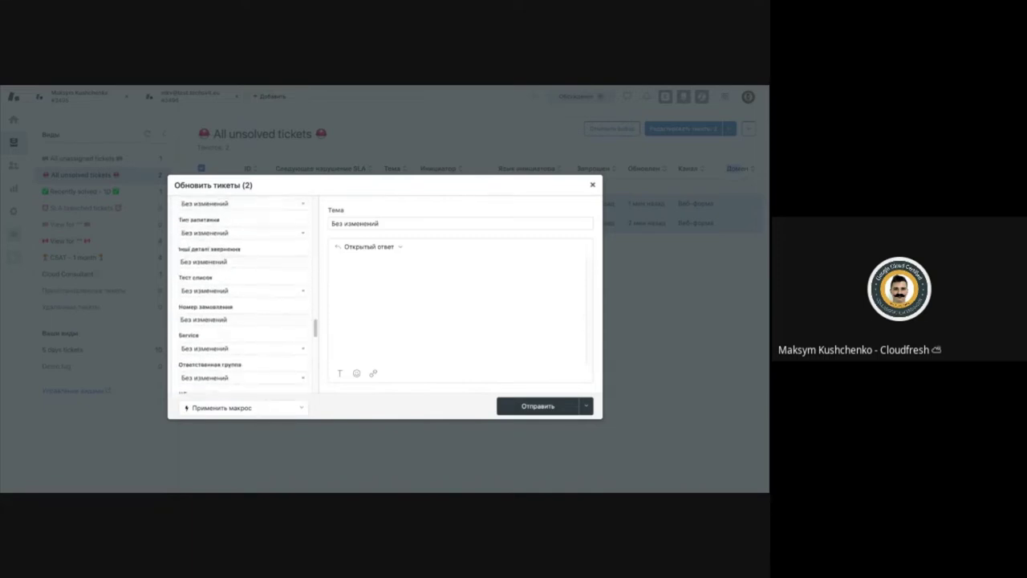
scroll(241, 335, up, 5)
click(243, 281)
key(BackSpace)
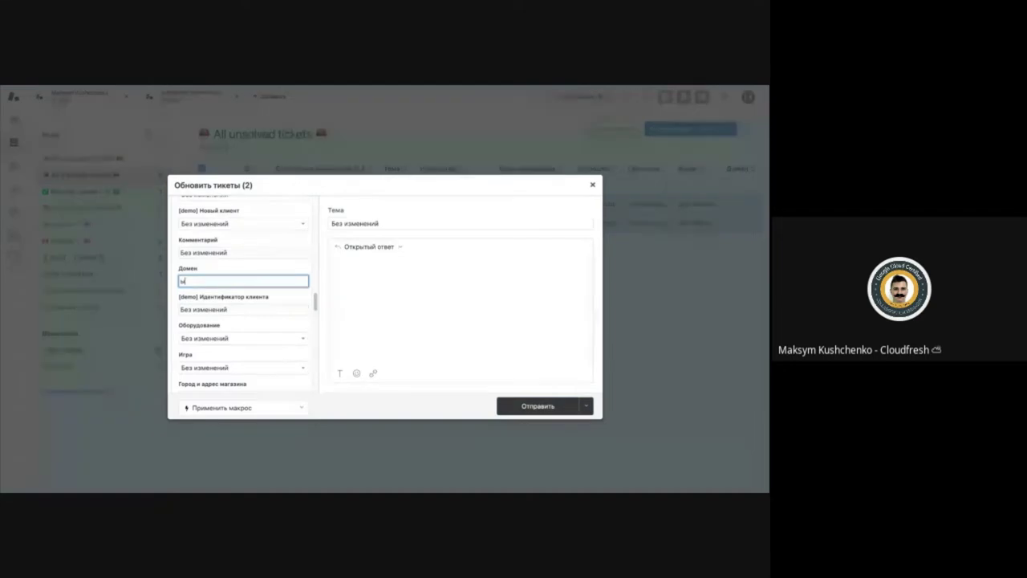
text(test.techn)
text(vit.eu)
Change the brand of both tickets to Demo_Cloudfresh
scroll(241, 297, up, 5)
click(204, 299)
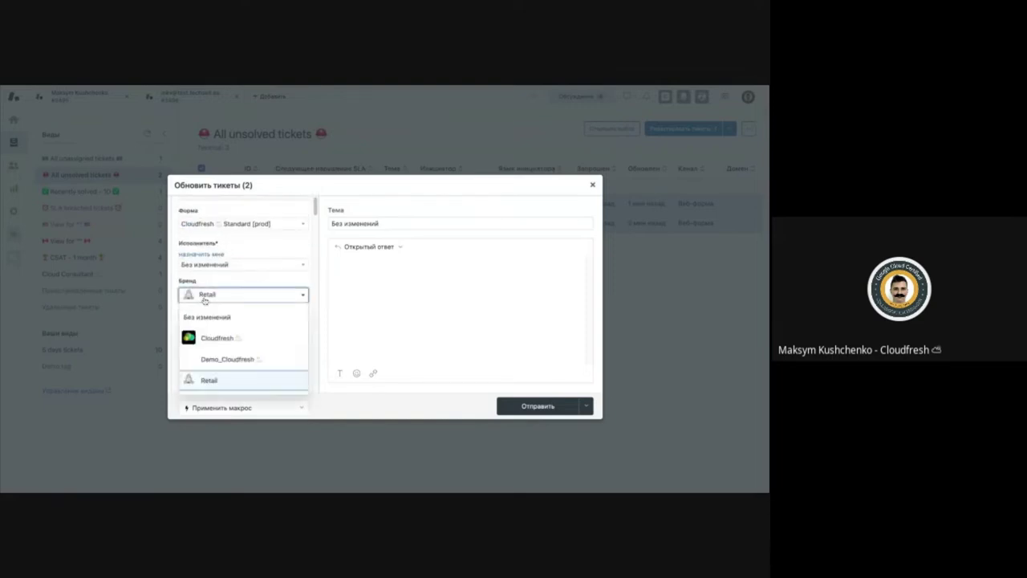
click(215, 361)
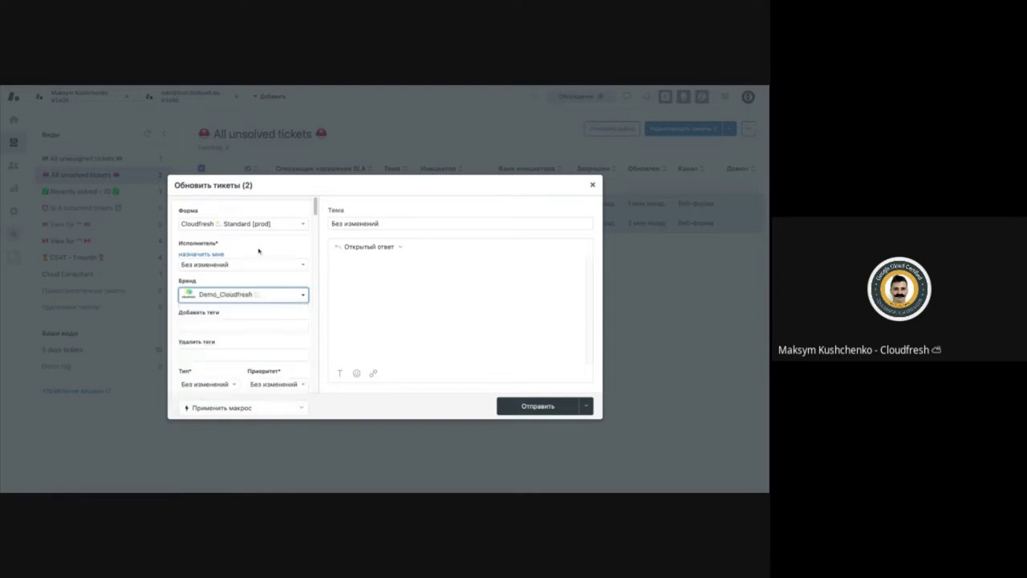
Set the subject to "Demo for test" and submit both tickets with the status В ожидании
click(392, 223)
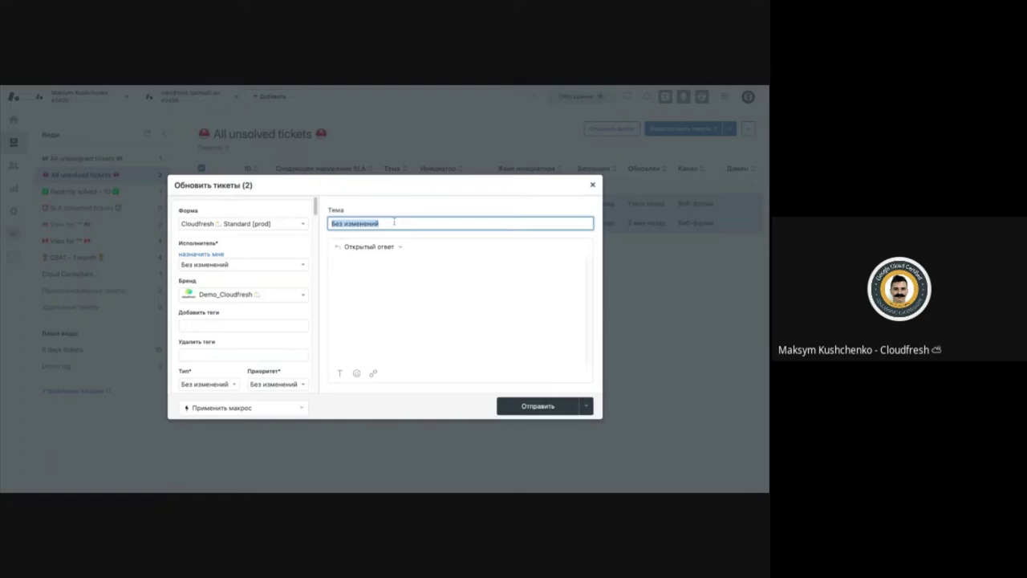
text(Demo for test)
click(586, 406)
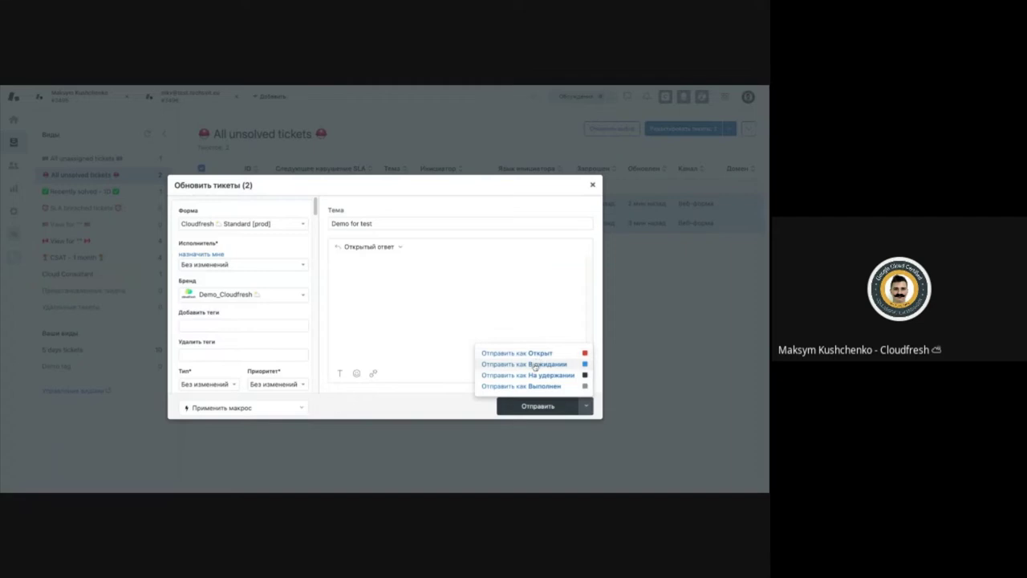
click(535, 366)
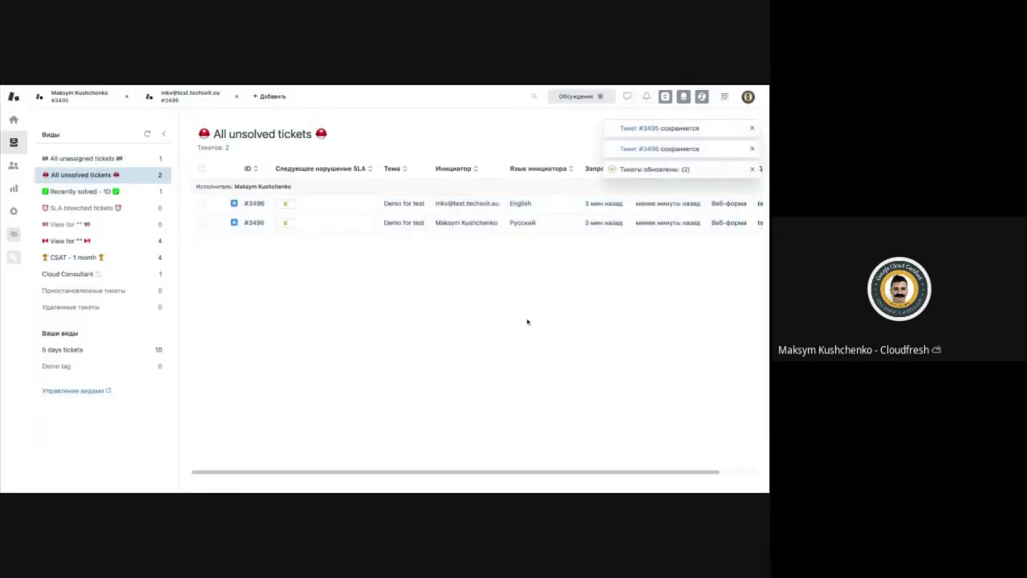
scroll(528, 264, right, 3)
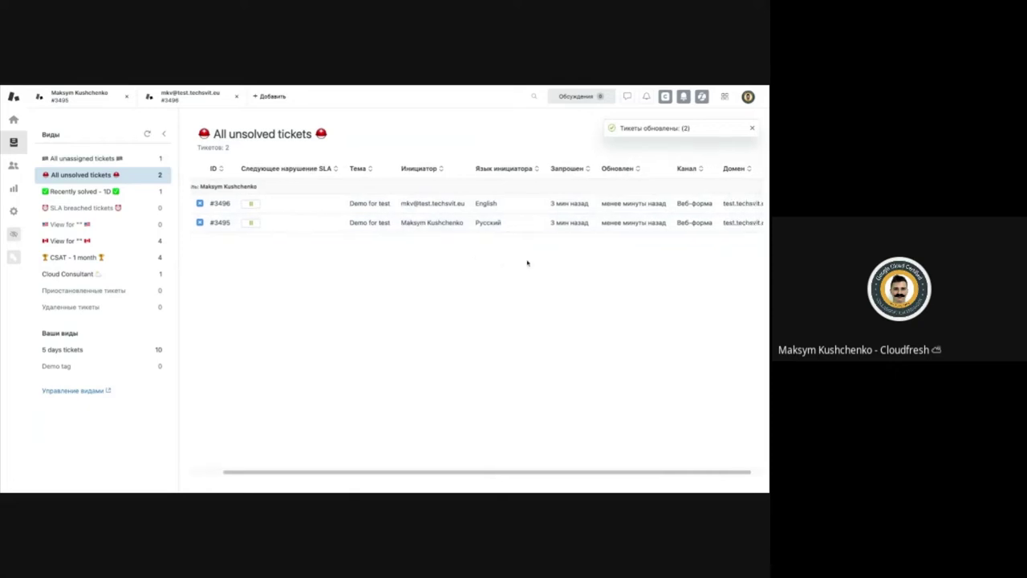
scroll(618, 229, left, 3)
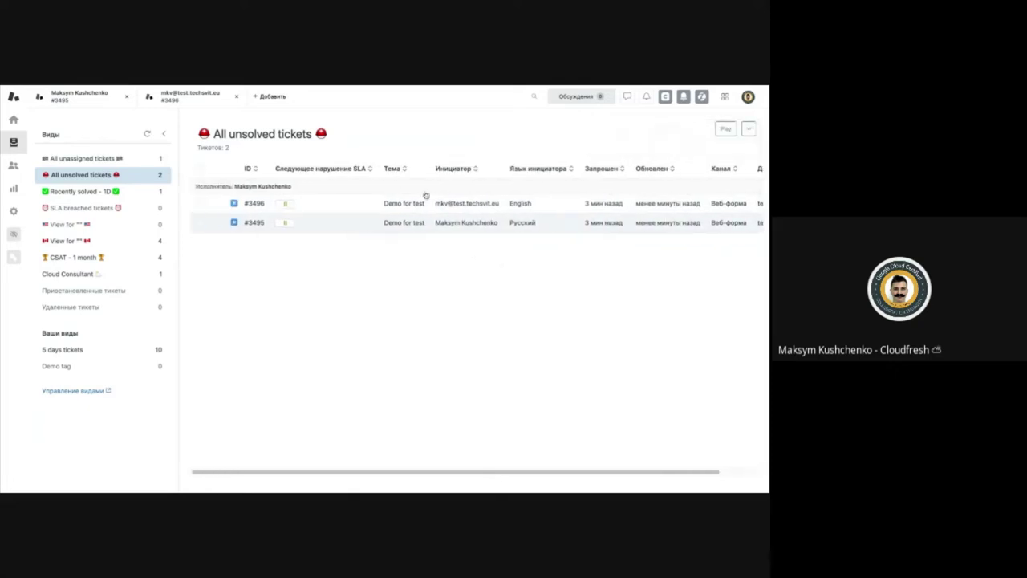
Examine the reply types and macros offered when bulk editing both tickets, close the form without submitting and clear the selection
click(201, 168)
click(650, 129)
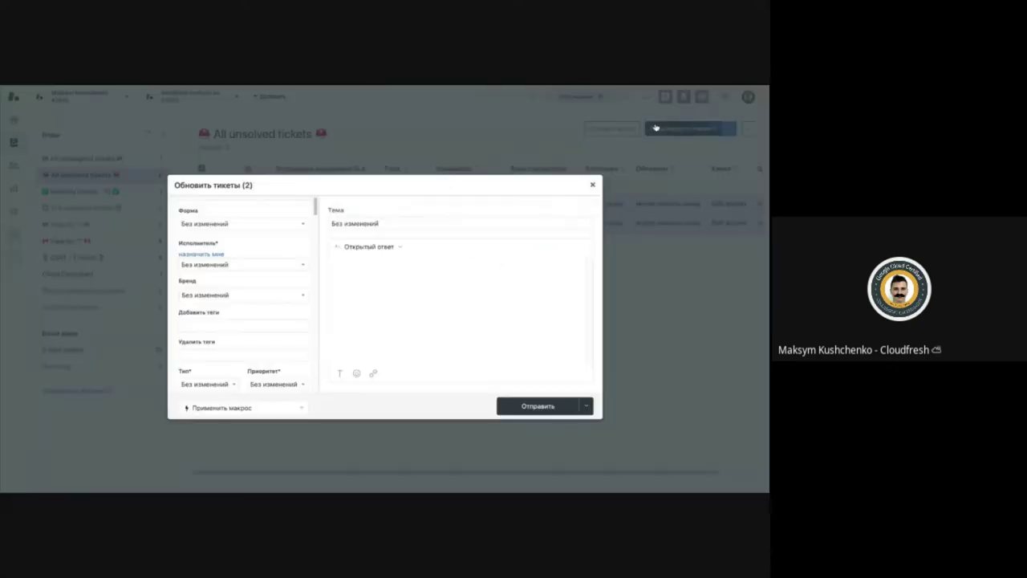
click(391, 265)
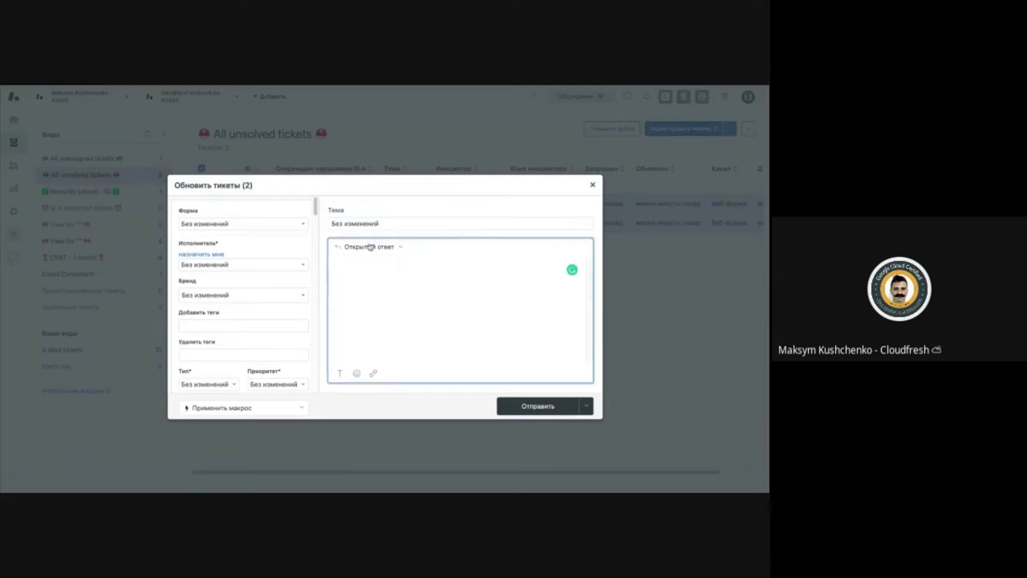
click(368, 247)
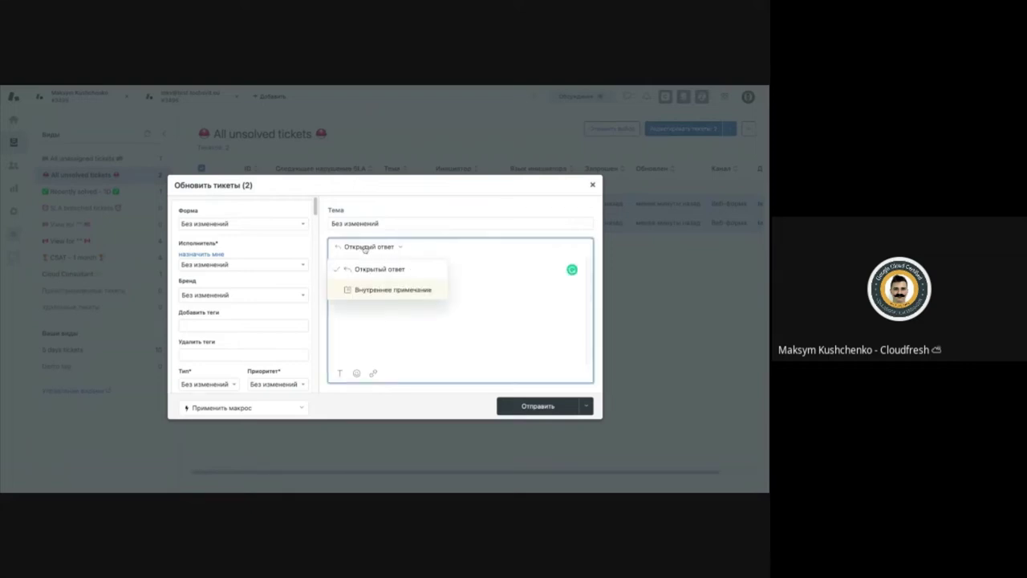
click(367, 307)
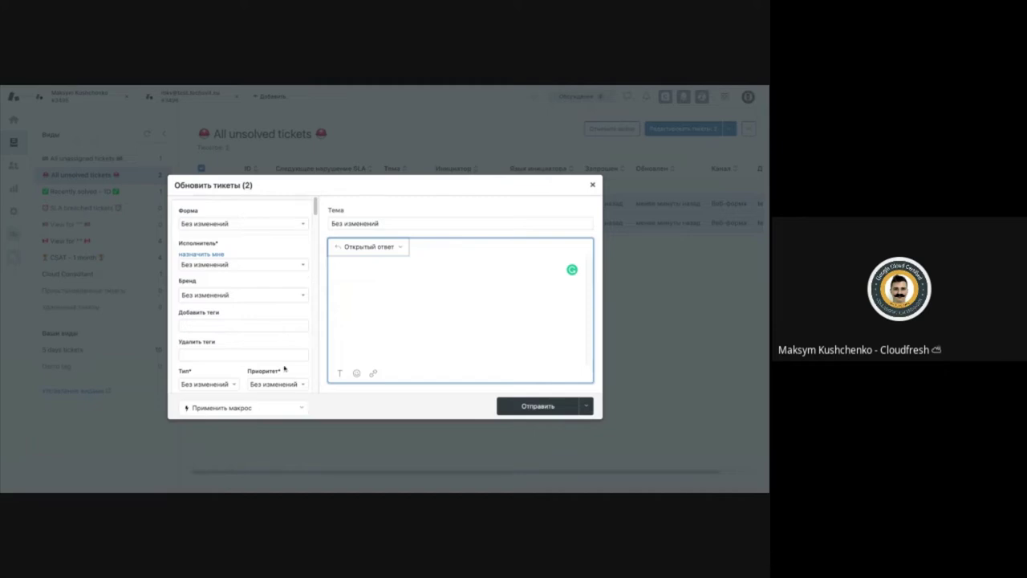
click(241, 407)
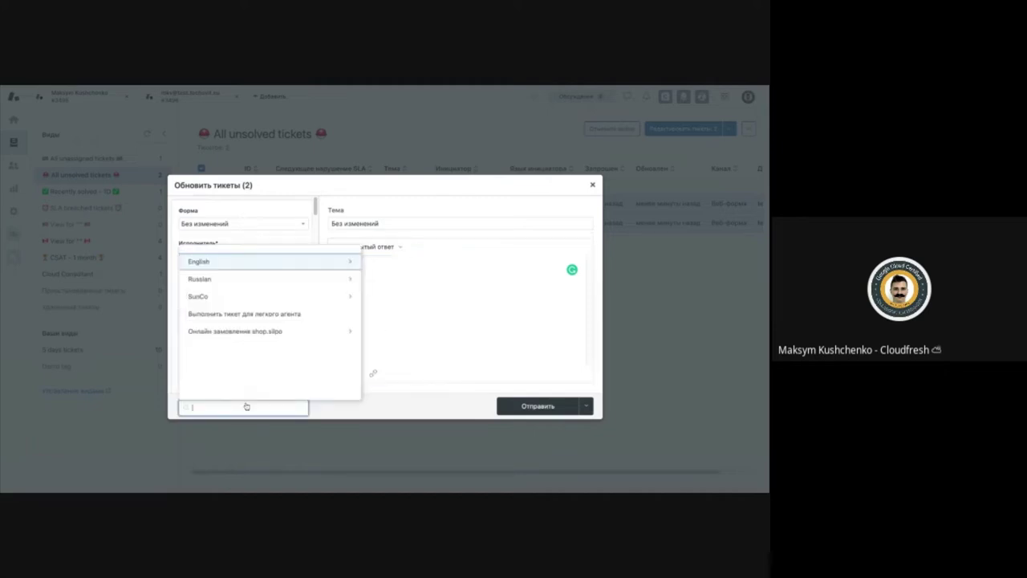
click(384, 281)
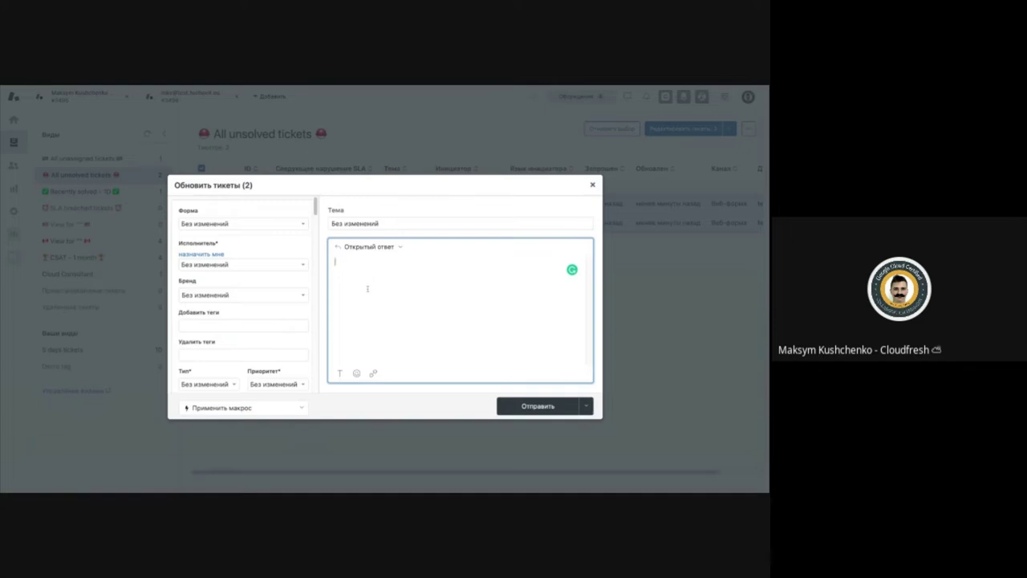
click(592, 185)
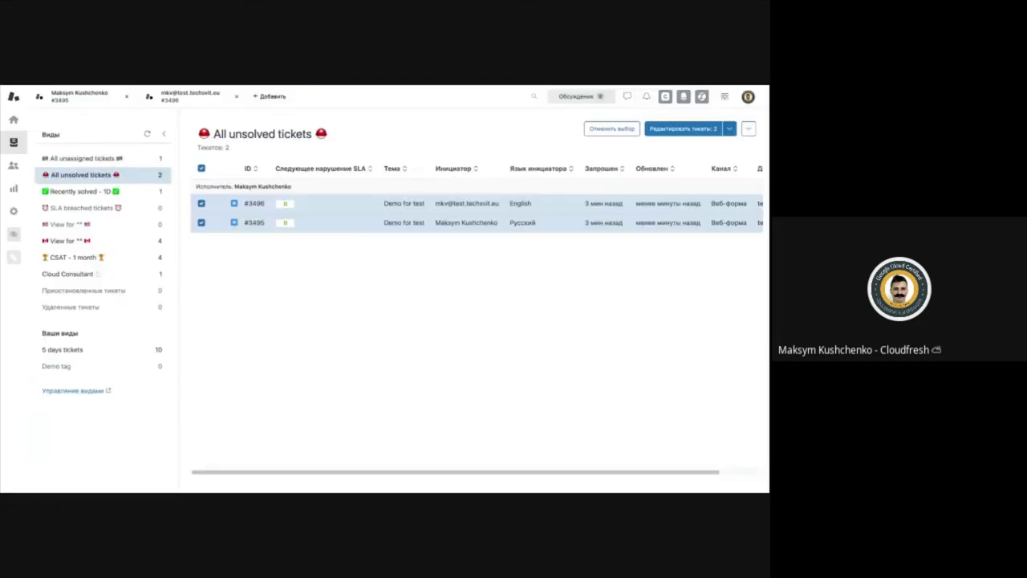
click(201, 168)
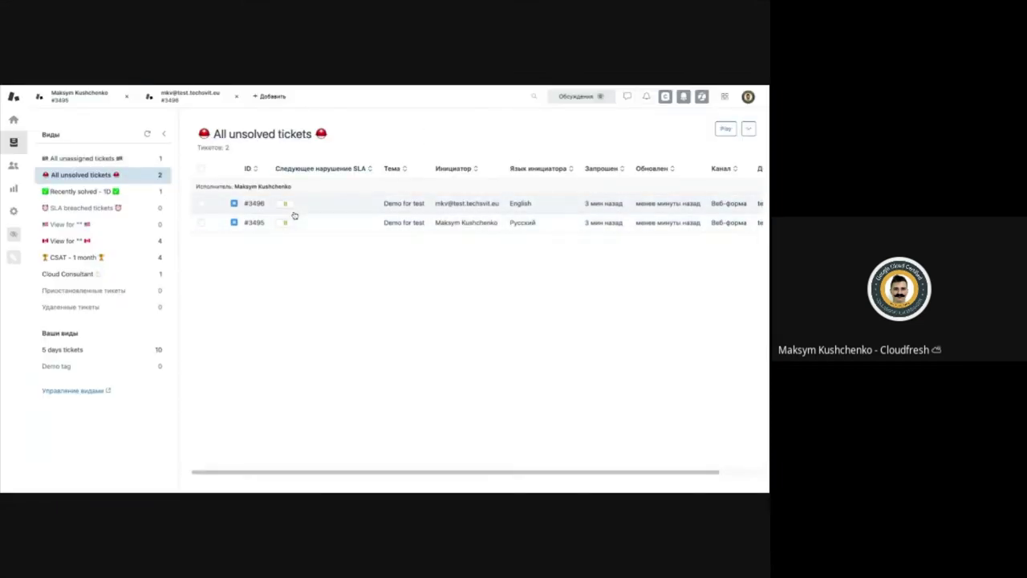
Open ticket #3496 from the All unsolved tickets view and choose ticket #3495 as the ticket to merge it into
click(293, 211)
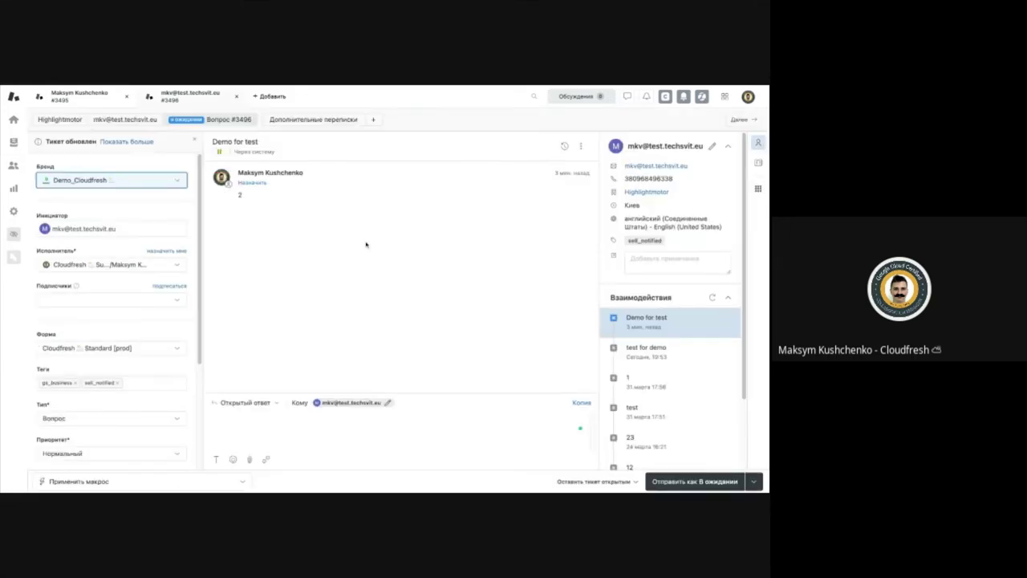
key(alt+Left)
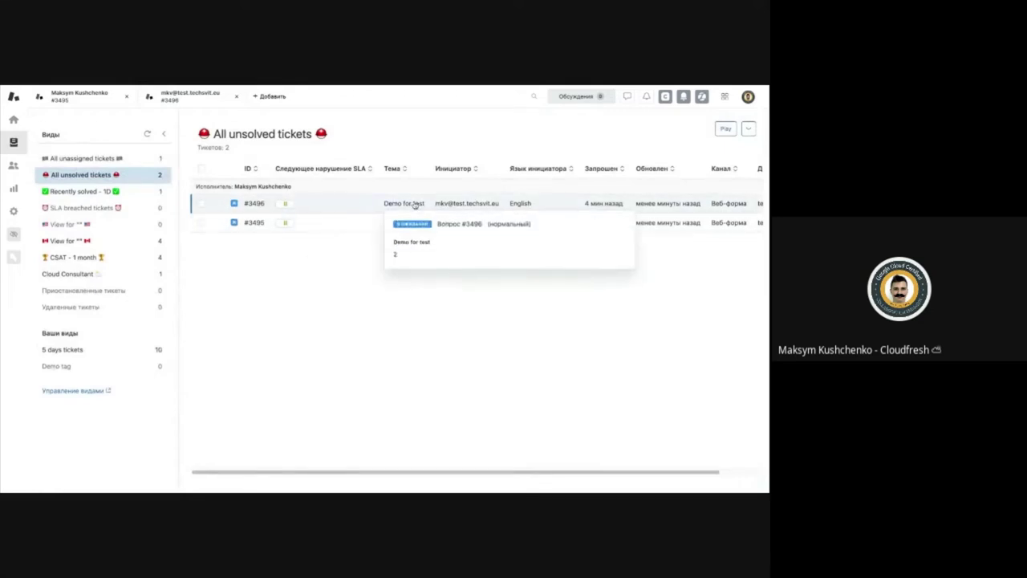
click(343, 207)
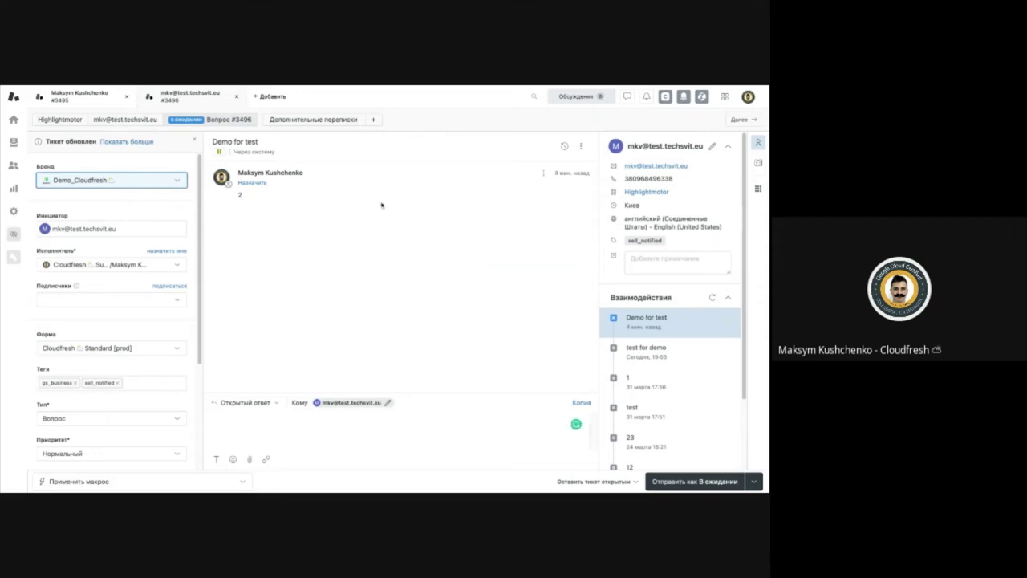
click(582, 146)
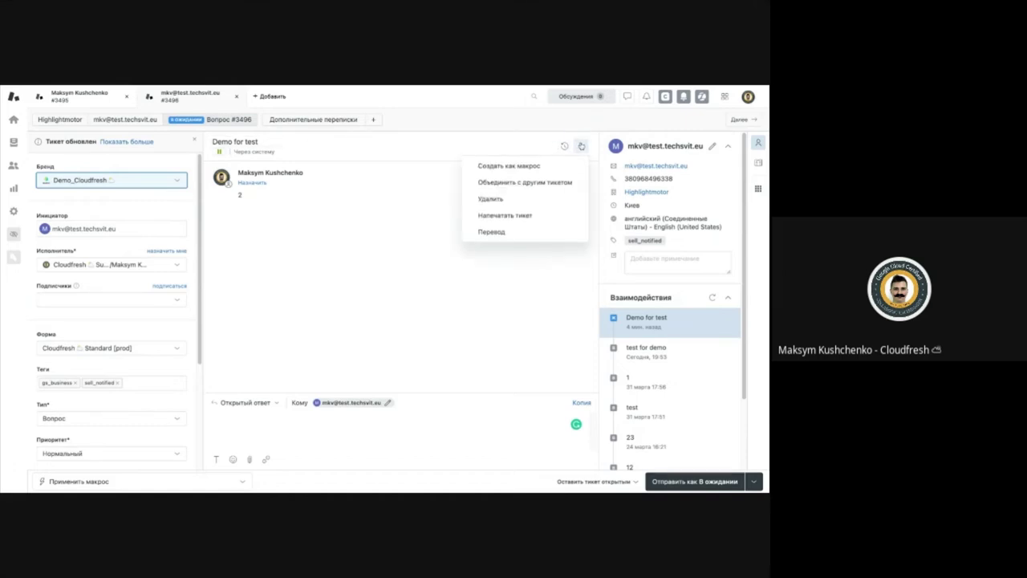
click(567, 188)
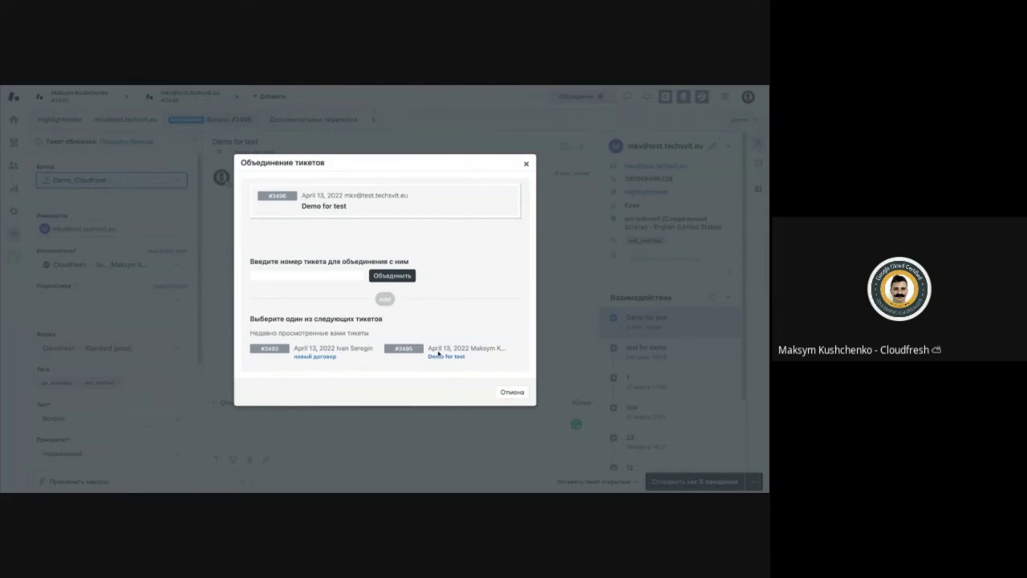
click(296, 274)
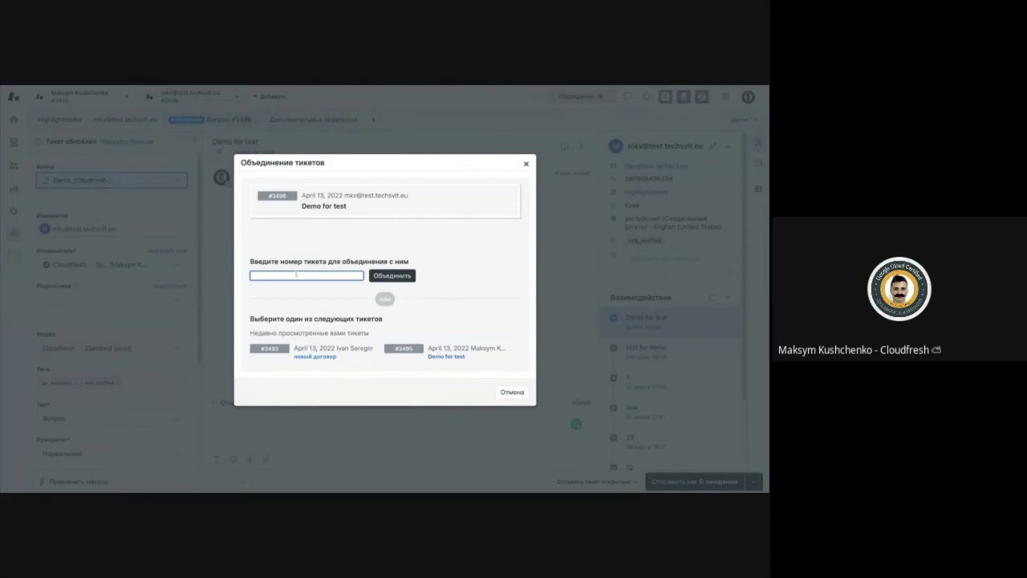
text(3495)
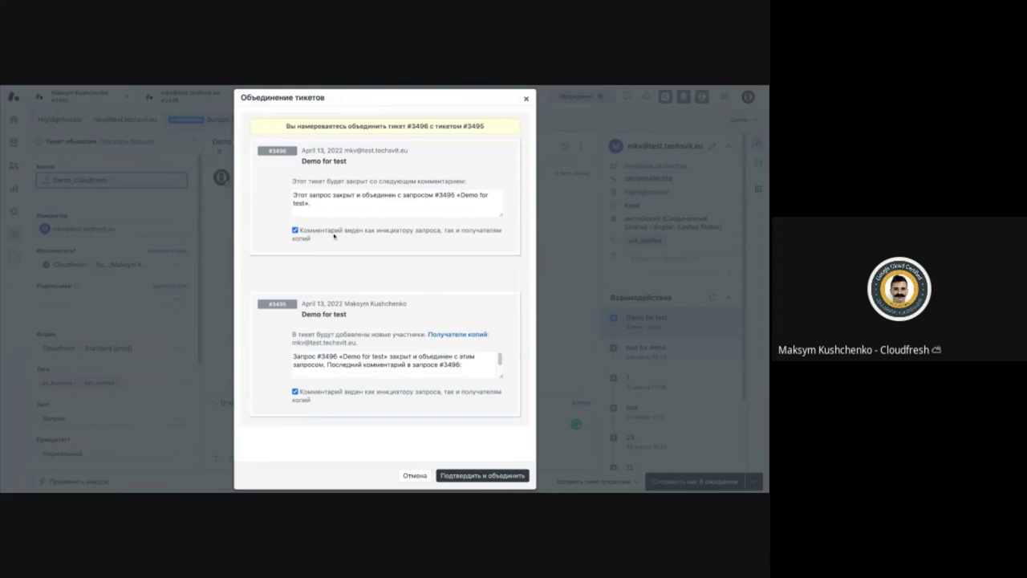
Examine the merge summary and the closing comment proposed for ticket #3496
scroll(391, 365, down, 1)
scroll(391, 365, up, 2)
drag(286, 126, 486, 126)
click(486, 126)
click(323, 205)
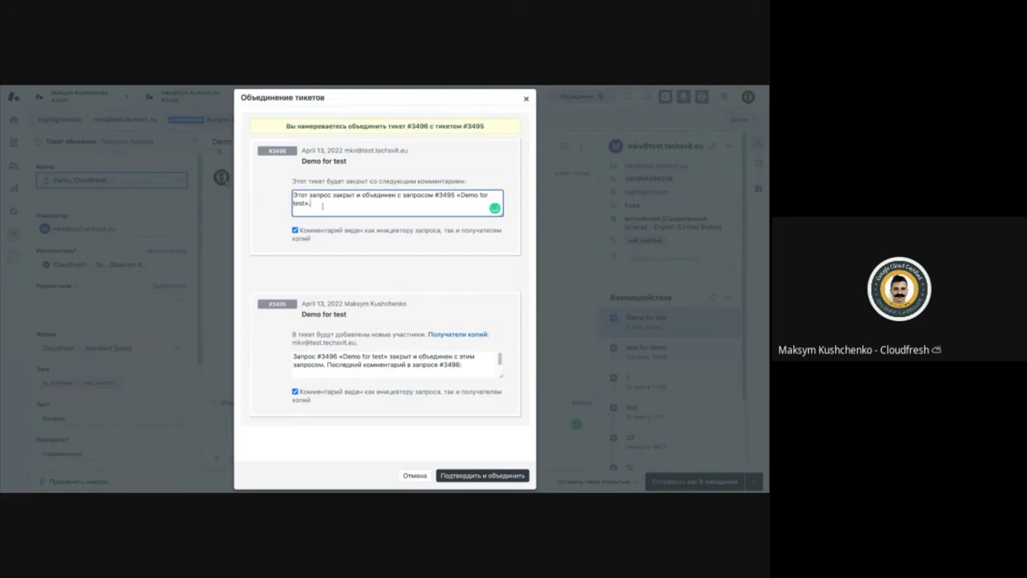
drag(377, 182, 286, 182)
triple_click(286, 182)
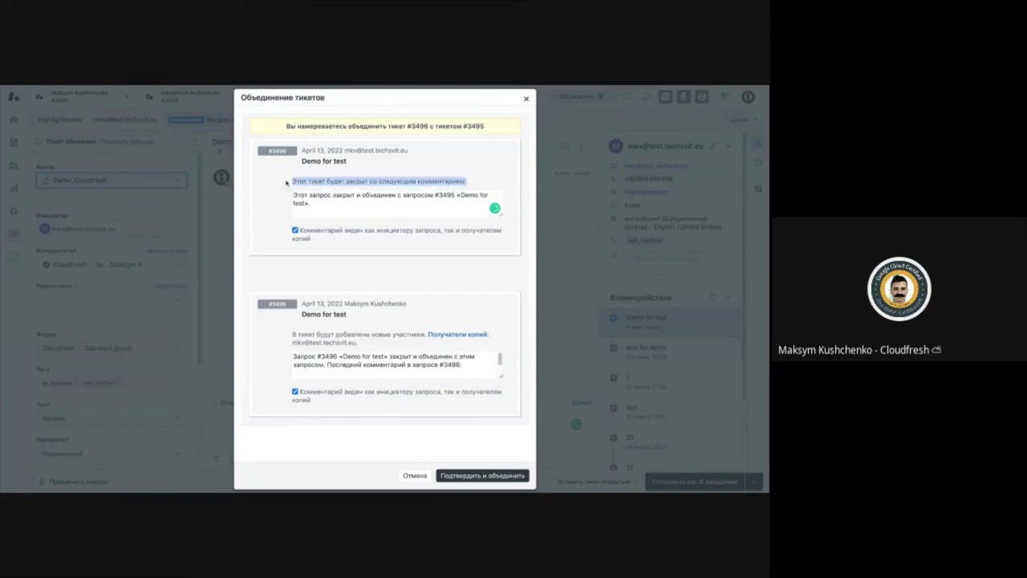
click(471, 185)
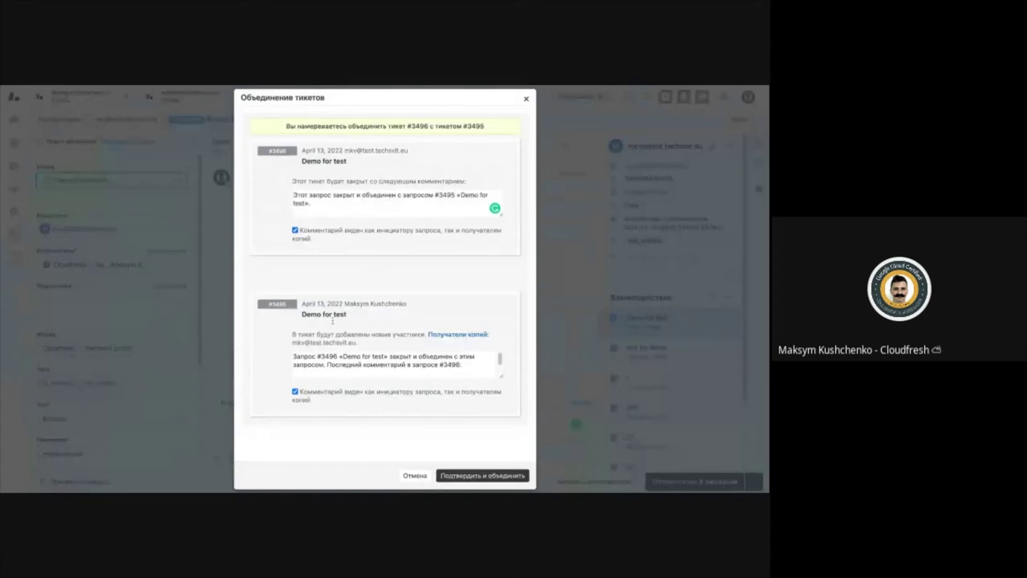
Replace the closing comment of ticket #3496 with "test"
triple_click(322, 203)
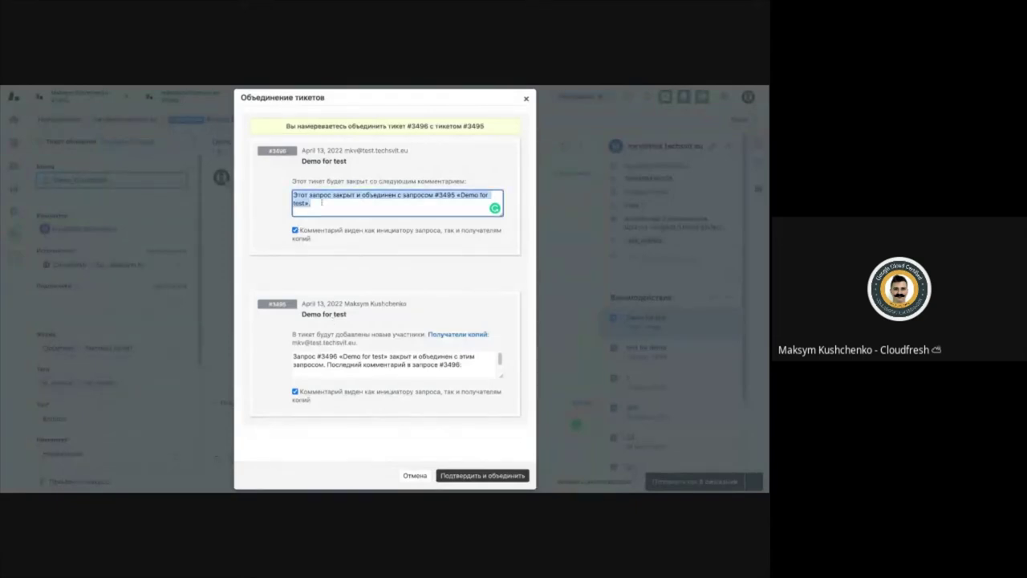
key(BackSpace)
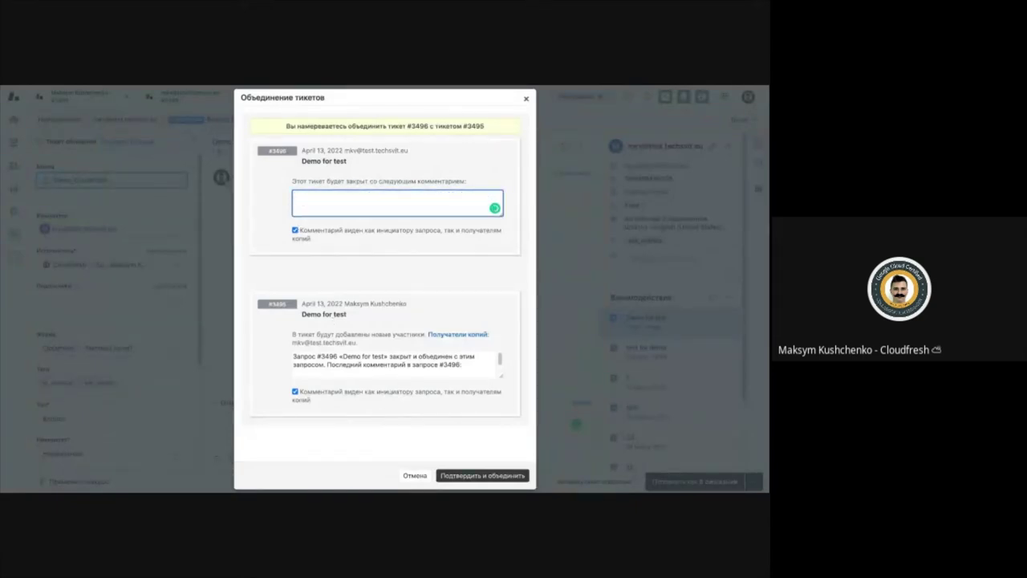
text(test)
click(312, 253)
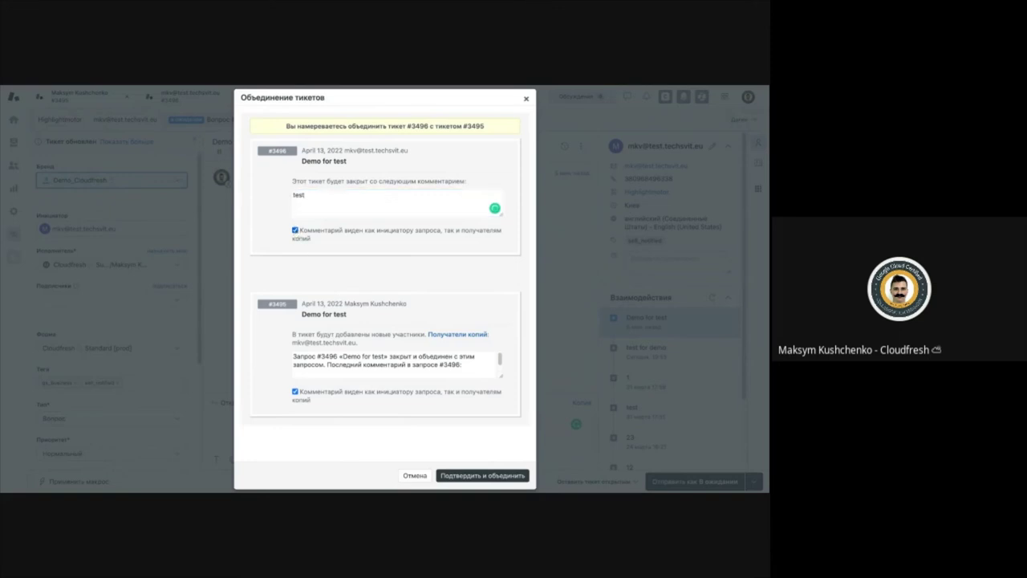
Hide both merge comments from the requester and CC recipients, and confirm the merge of the two tickets
click(294, 230)
click(295, 391)
click(453, 475)
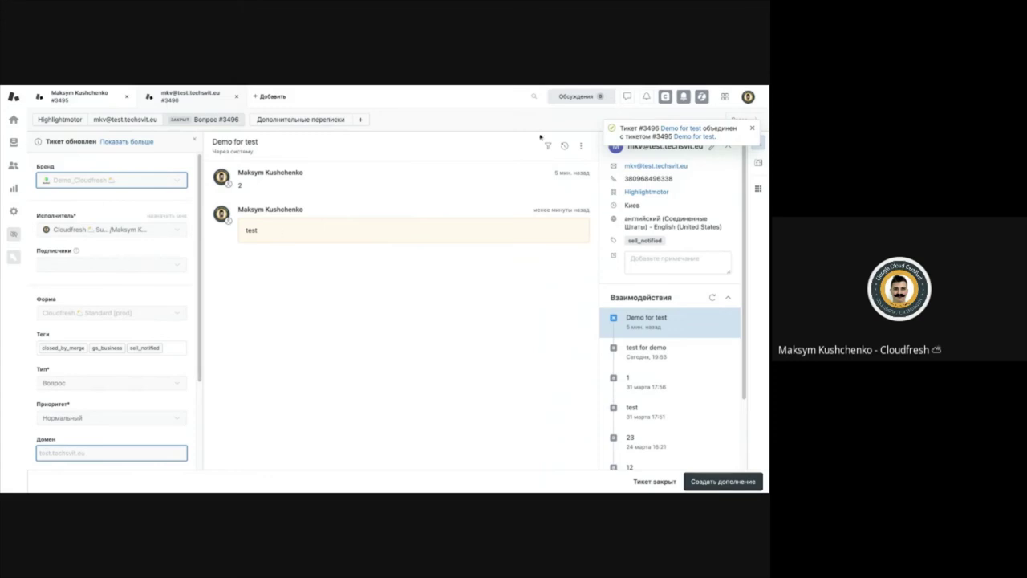
Check the internal closing comment on ticket #3496 and close that ticket's tab
double_click(257, 233)
click(306, 264)
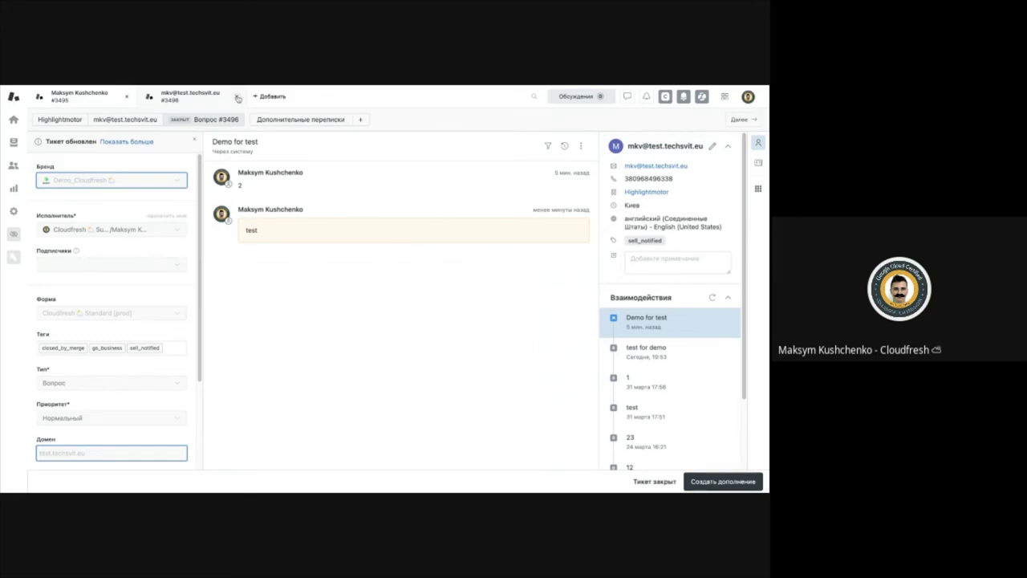
click(238, 98)
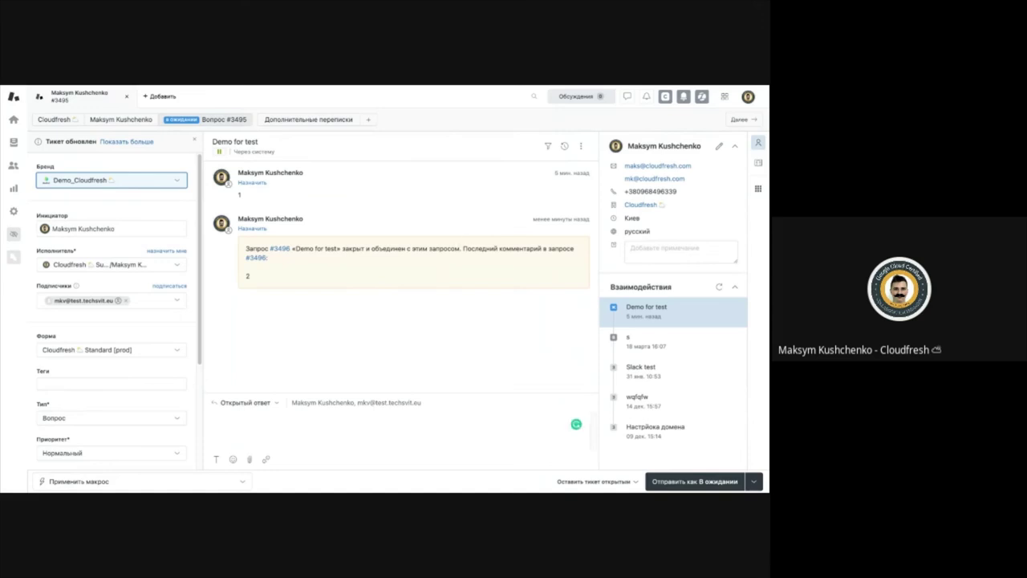
Examine the merge comment in ticket #3495, follow its link to ticket #3496 and return to #3495
triple_click(247, 249)
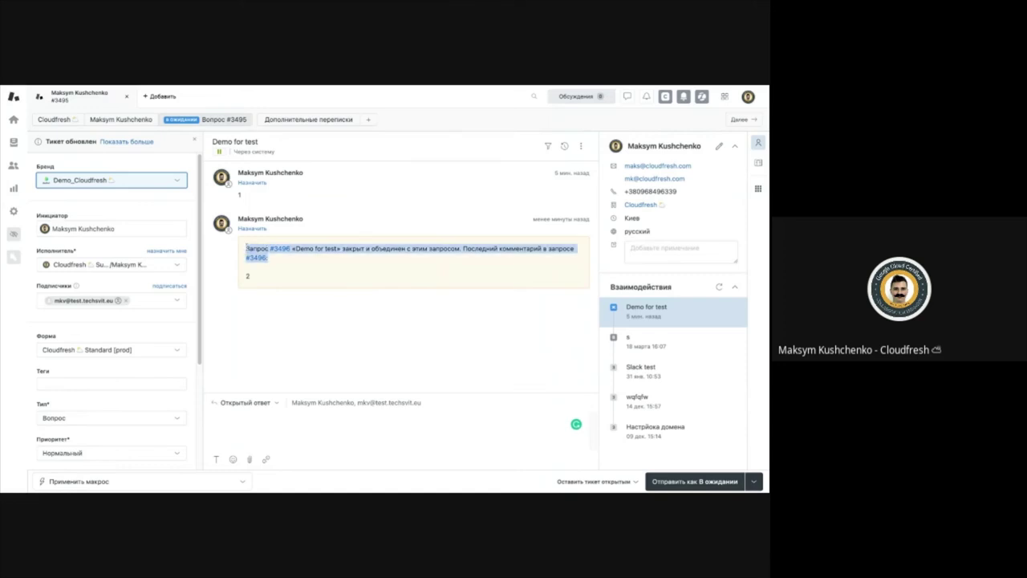
click(313, 260)
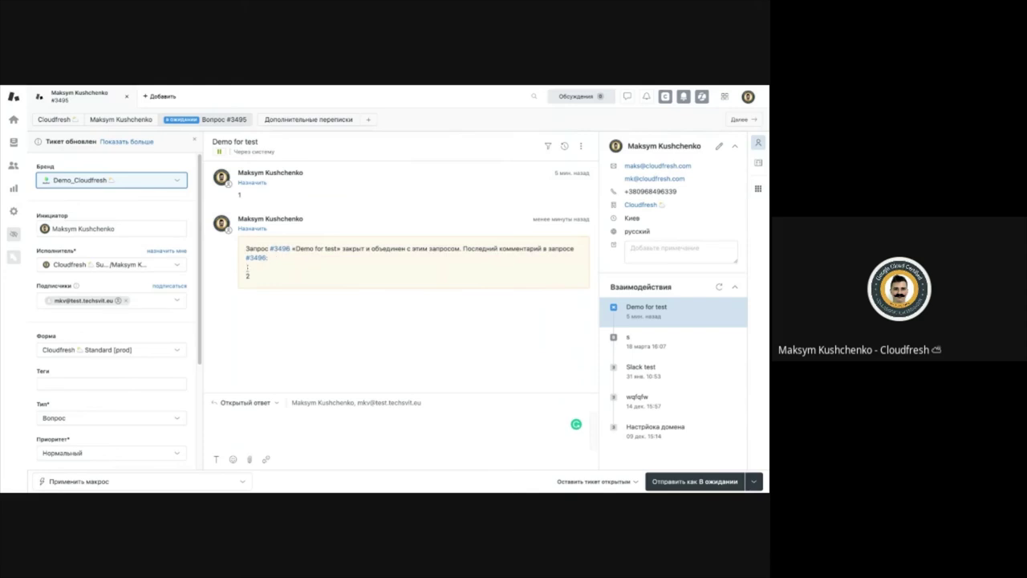
click(280, 251)
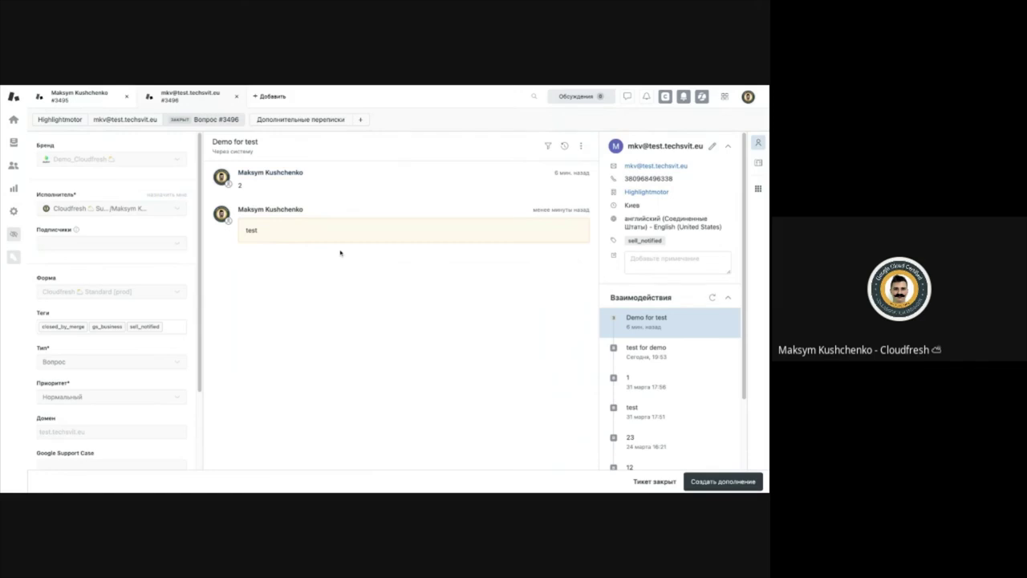
click(236, 96)
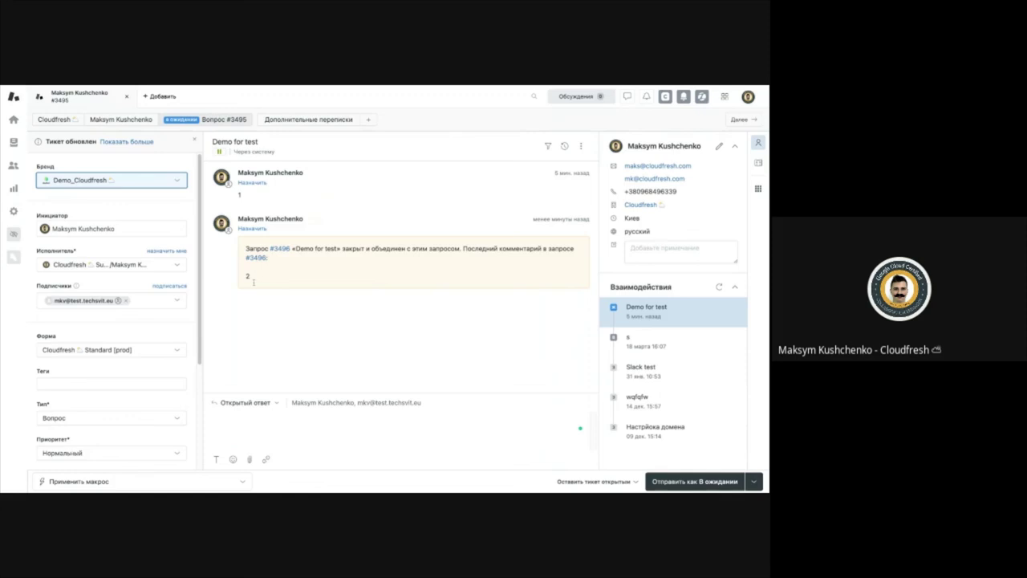
drag(258, 276, 237, 215)
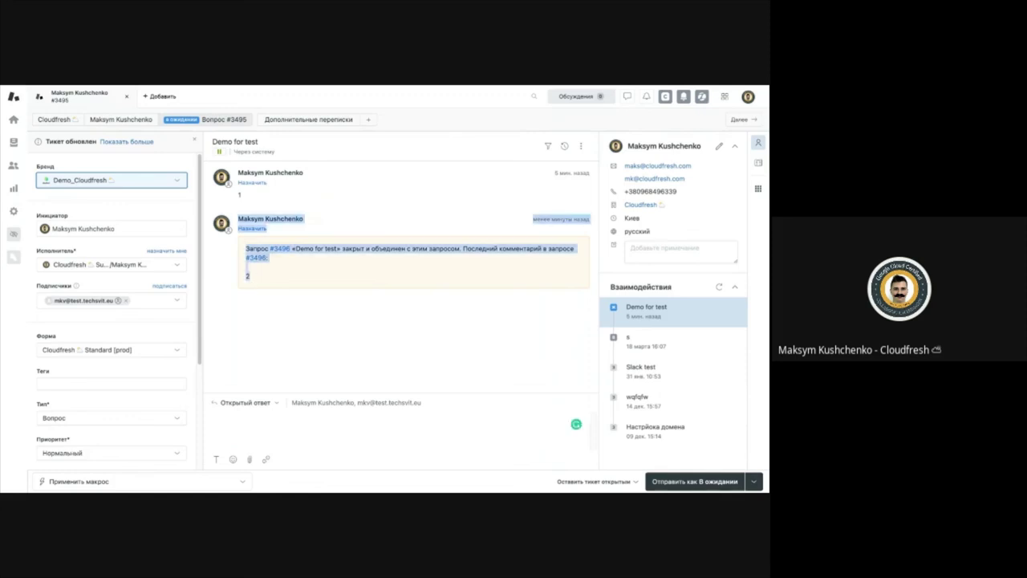
click(238, 215)
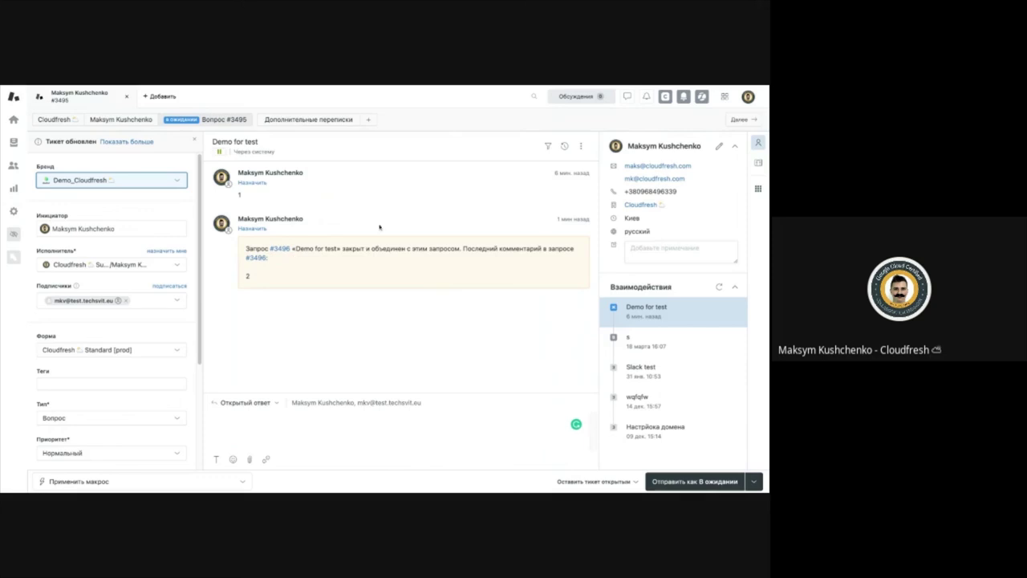
click(581, 145)
click(442, 183)
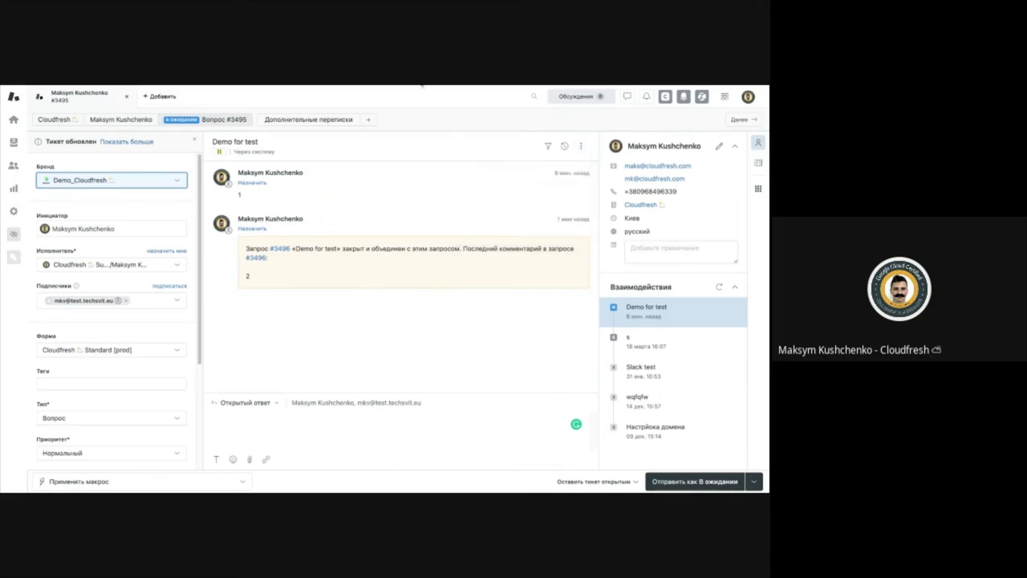